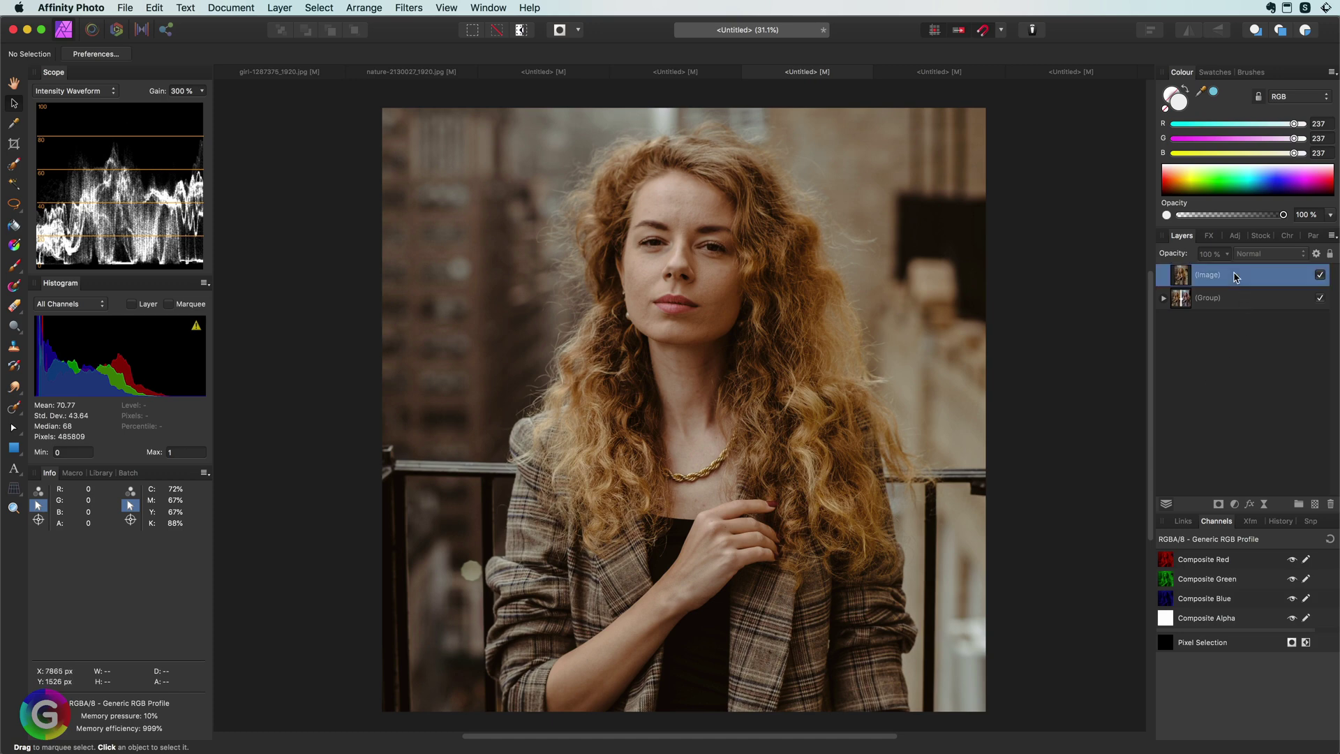
Deselect all layers and hide the top Image layer to reveal the before-and-after portrait comparison
{"action": "left_click", "coordinate": [1119, 388]}
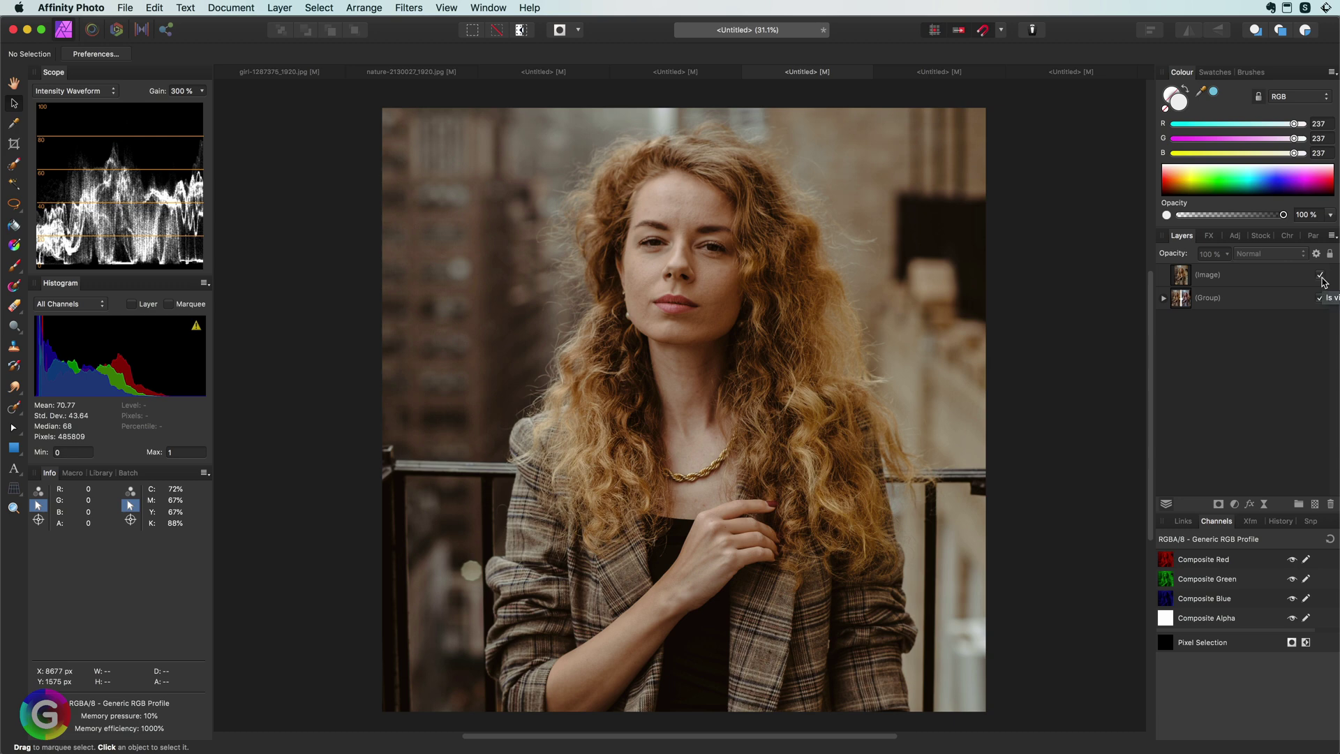
{"action": "left_click", "coordinate": [1321, 277]}
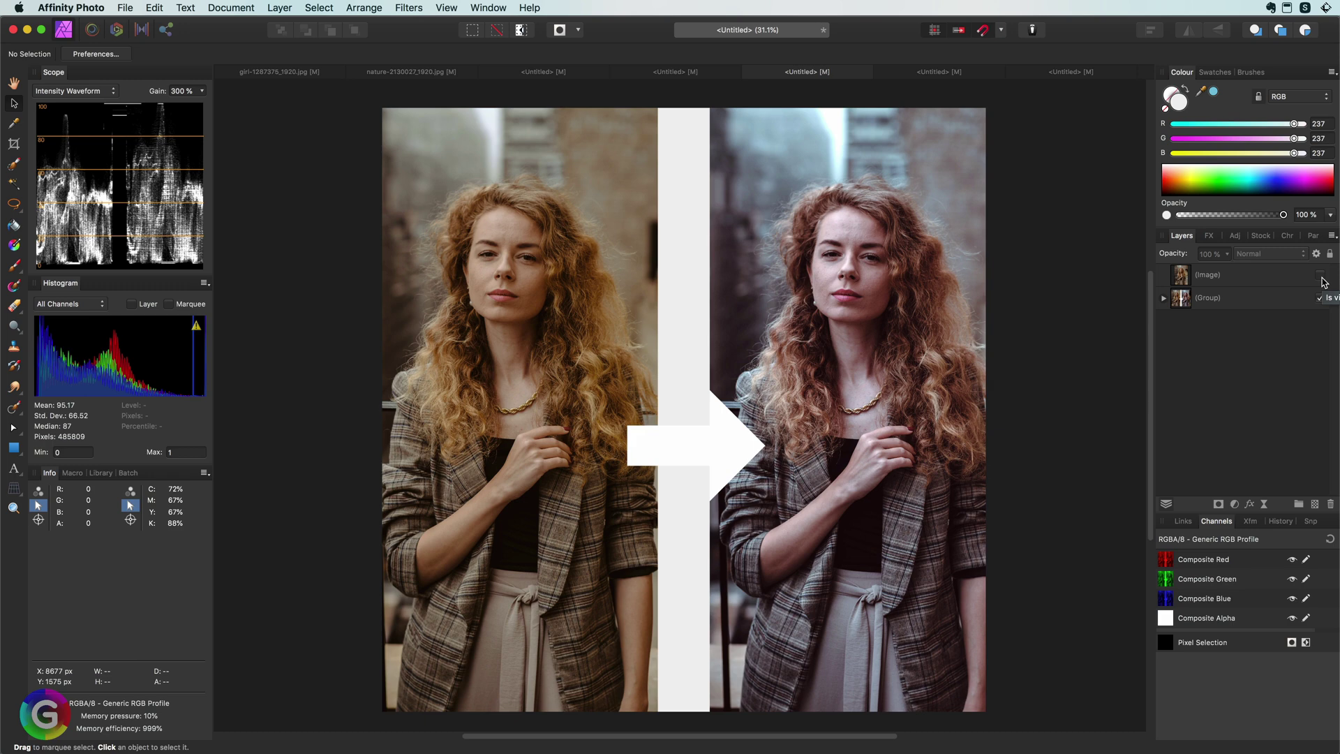
Open the original photo in a new document, duplicate its layer, and show the macro Library
{"action": "key", "text": "super+alt+shift+n"}
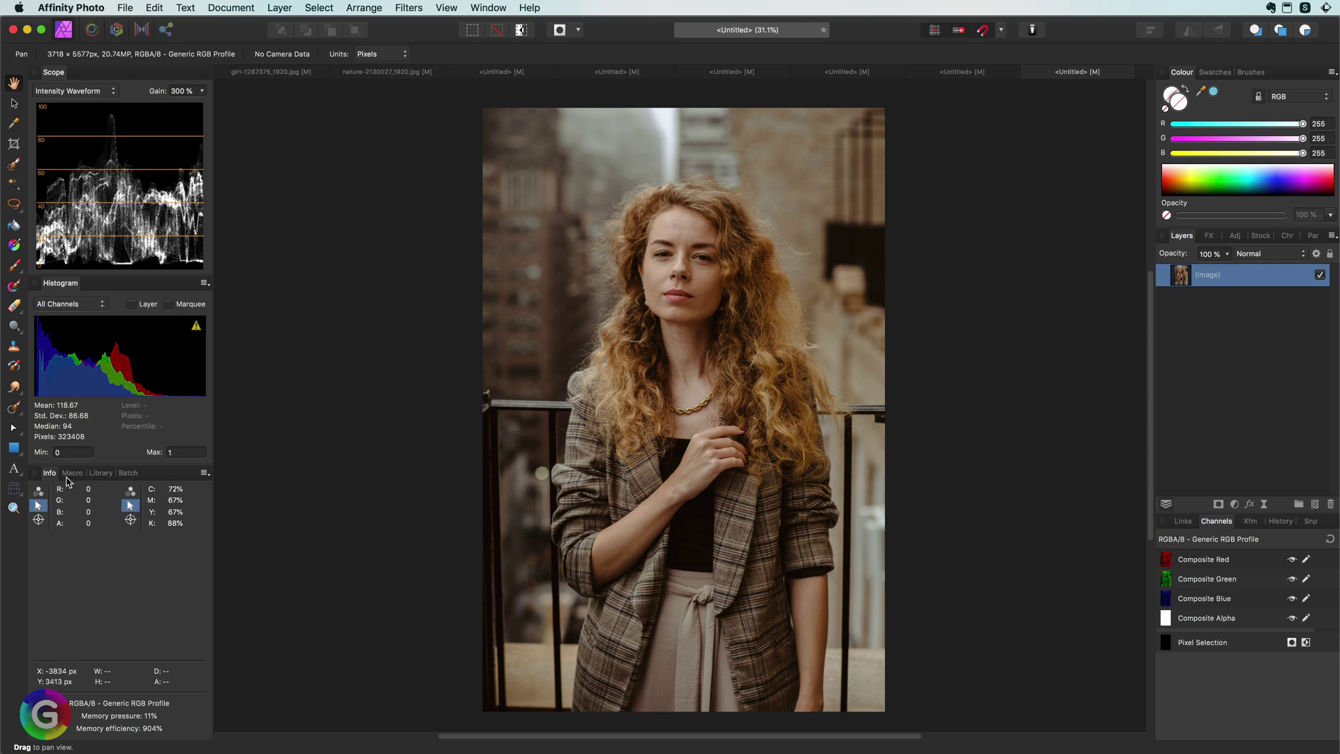
{"action": "key", "text": "super+j"}
{"action": "left_click", "coordinate": [100, 473]}
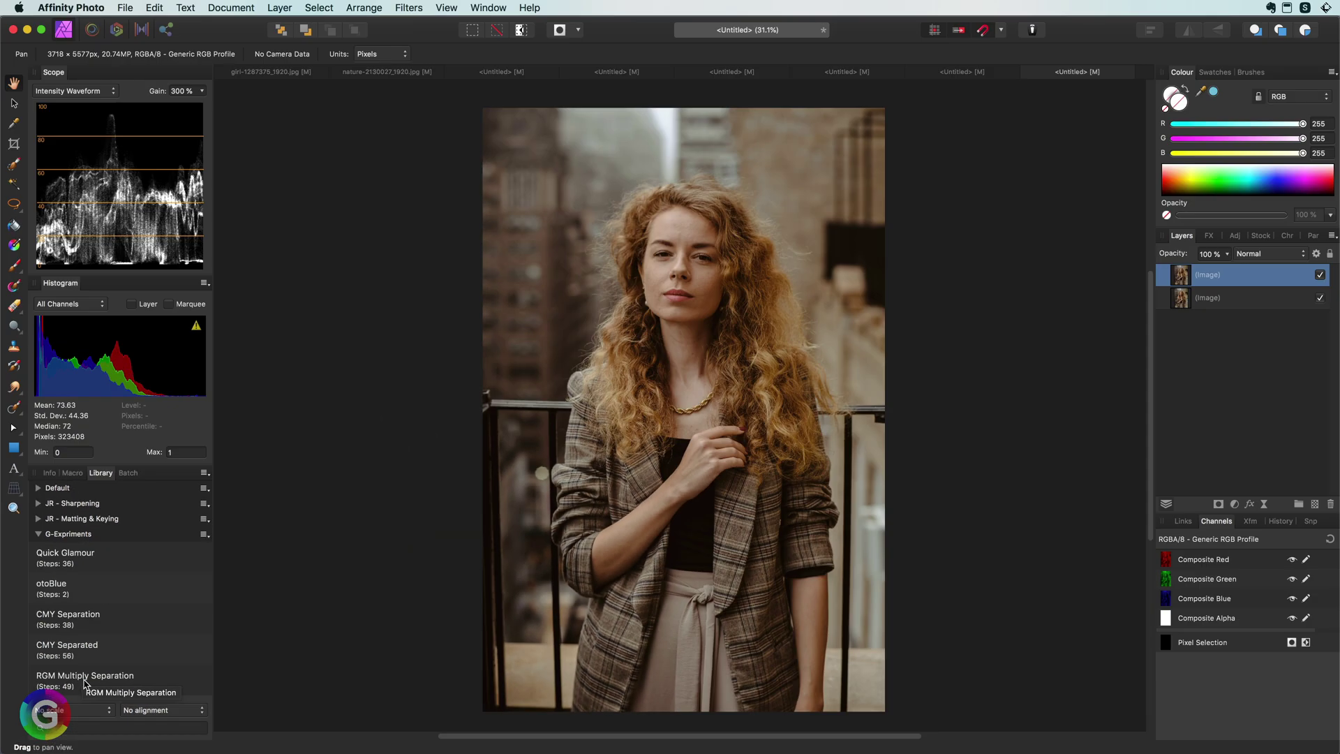
Run the RGM Multiply Separation macro, expand the resulting RGB group and select its Fill layer
{"action": "left_click", "coordinate": [83, 679]}
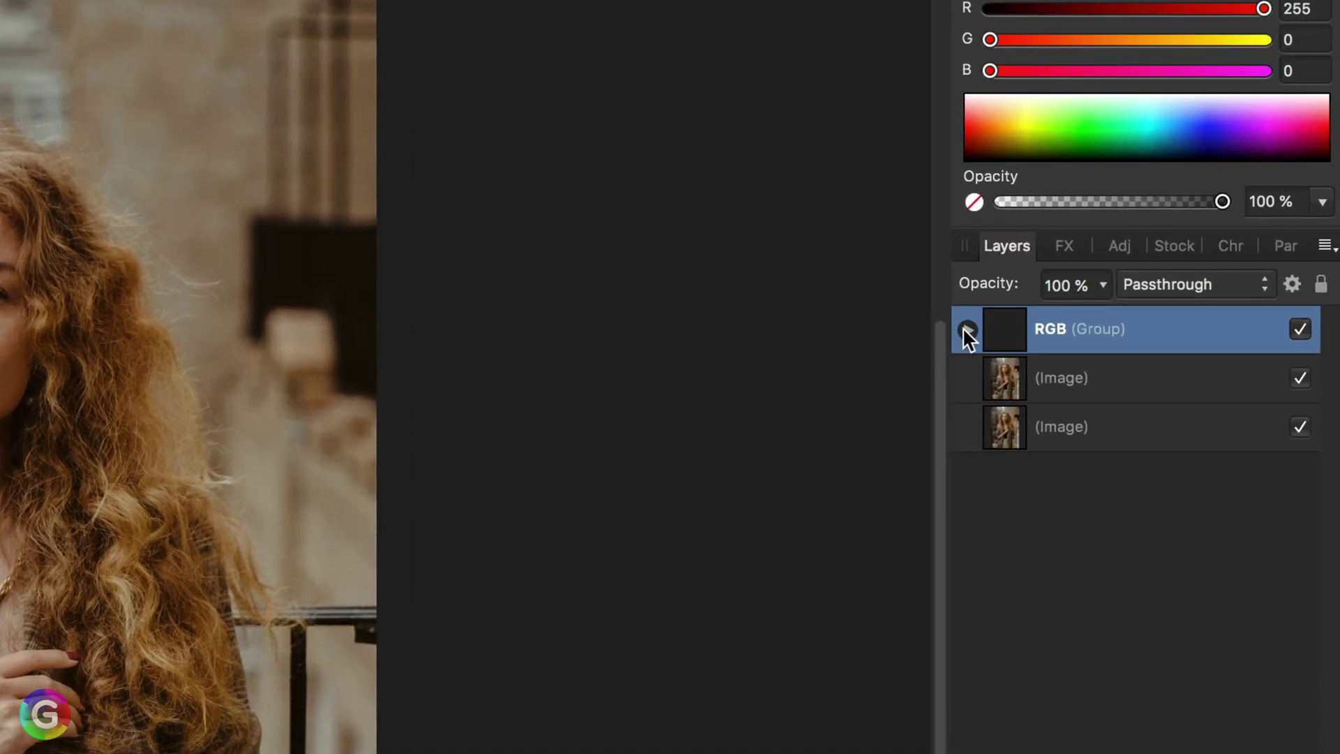
{"action": "left_click", "coordinate": [981, 326]}
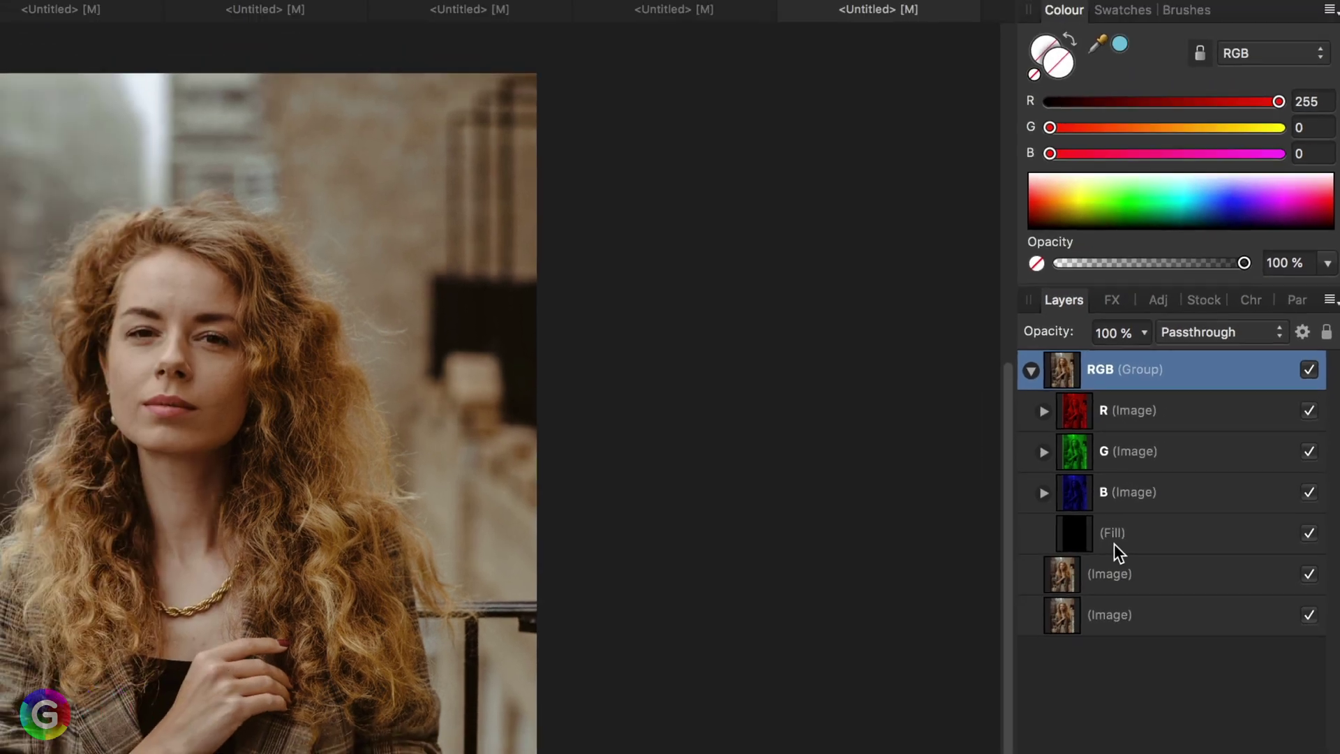
{"action": "left_click", "coordinate": [1066, 536]}
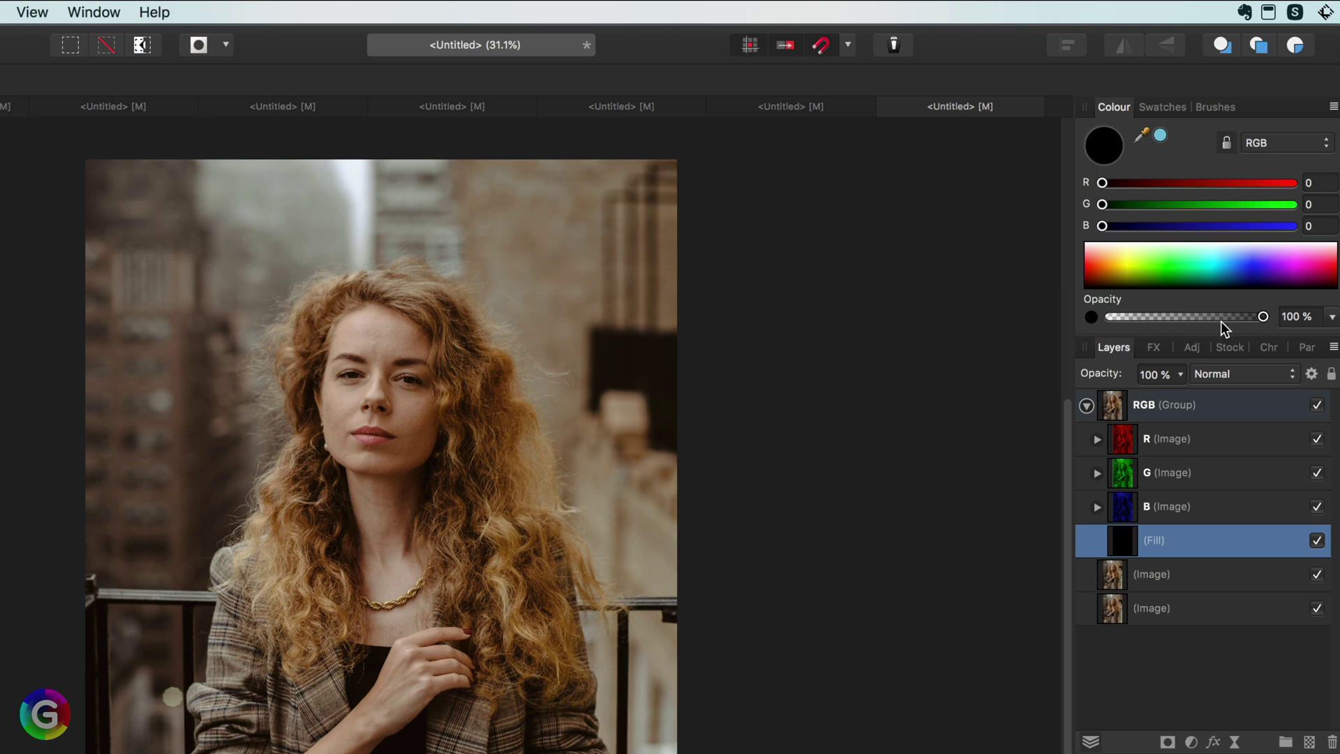
Make the base fill white and change the blend mode of the R, G and B channel layers
{"action": "key", "text": "x"}
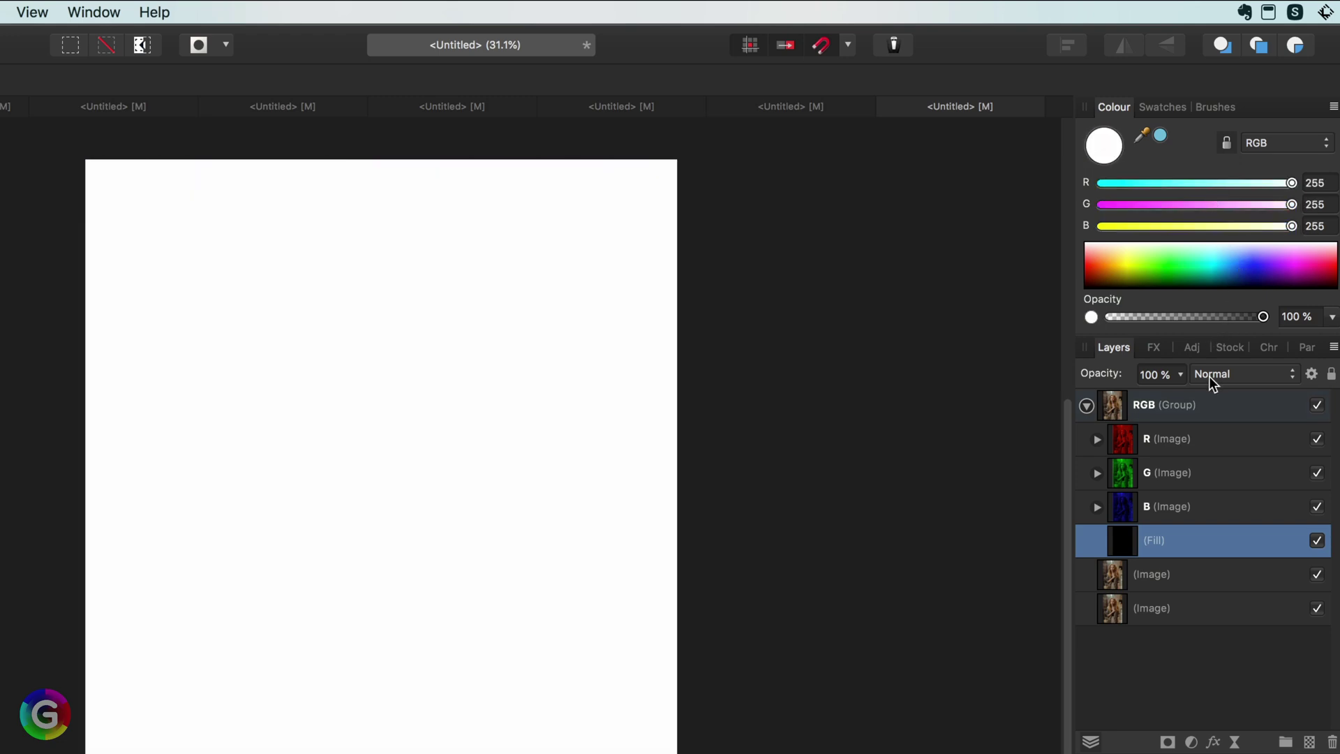
{"action": "left_click", "coordinate": [1162, 503]}
{"action": "left_click", "coordinate": [1170, 445], "text": "shift"}
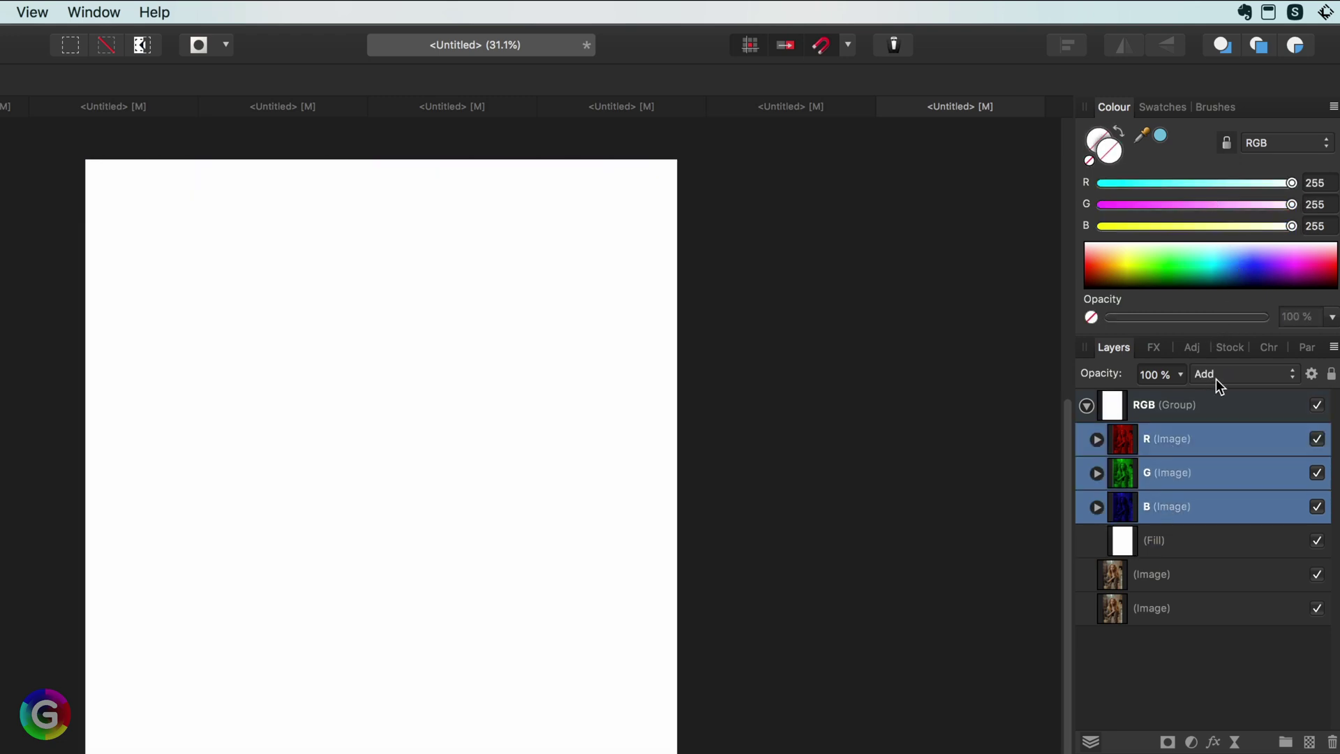
{"action": "left_click", "coordinate": [1216, 376]}
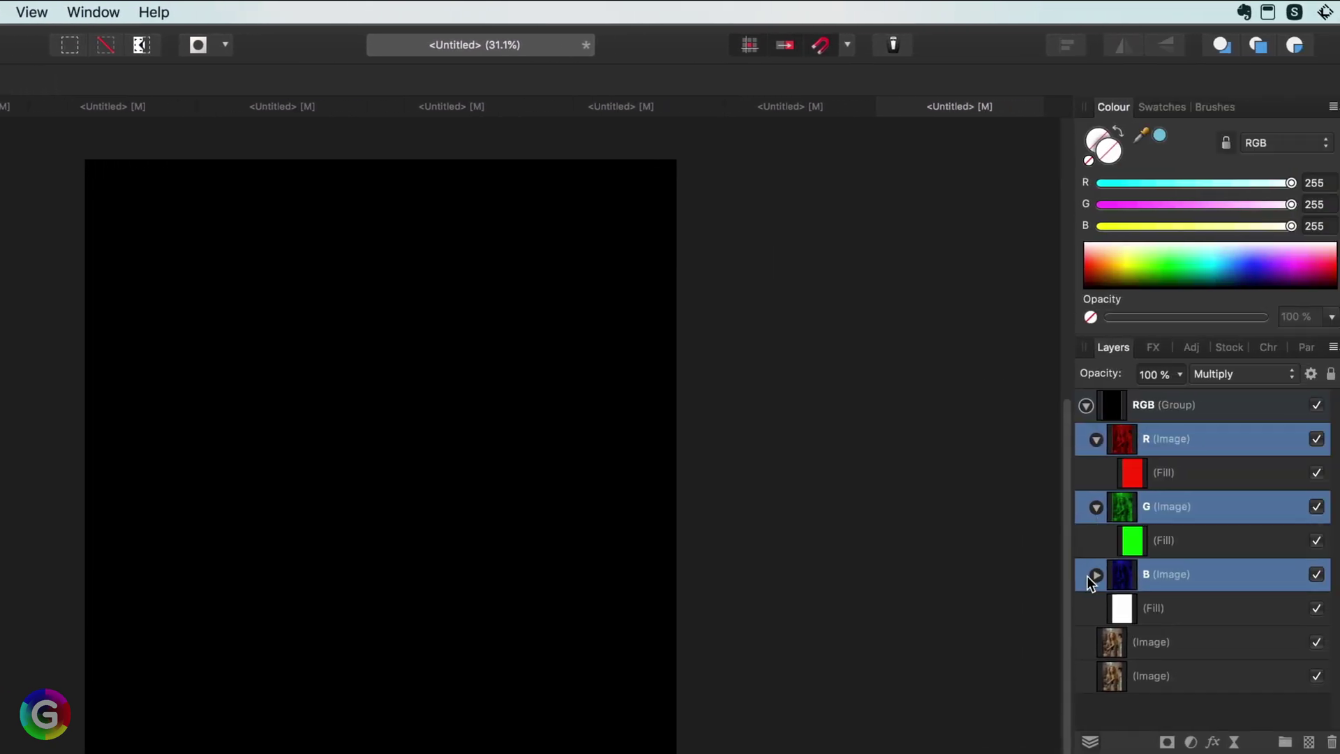
Set the red, green and blue fills inside the channel layers to Screen blend mode
{"action": "left_click", "coordinate": [1128, 585]}
{"action": "left_click", "coordinate": [1096, 575]}
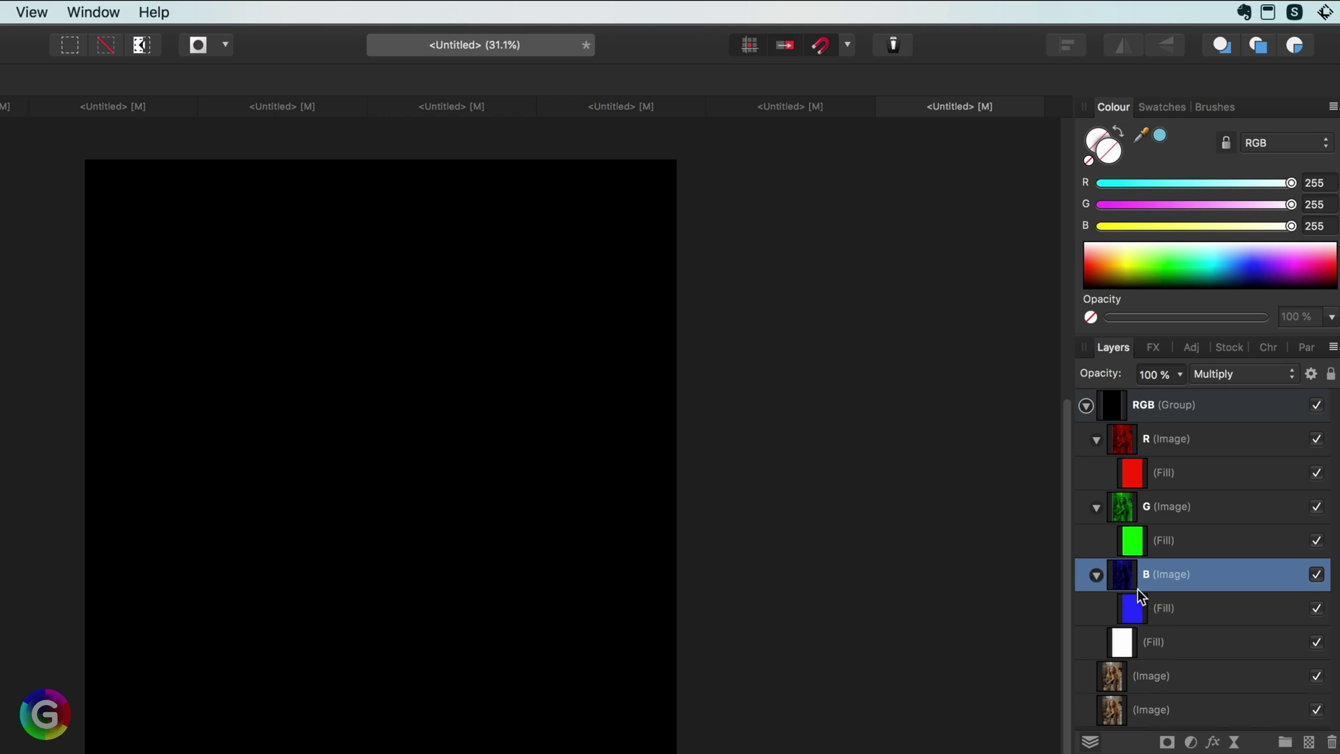
{"action": "left_click", "coordinate": [1140, 604]}
{"action": "left_click", "coordinate": [1174, 537], "text": "super"}
{"action": "left_click", "coordinate": [1183, 473], "text": "super"}
{"action": "left_click", "coordinate": [1229, 377]}
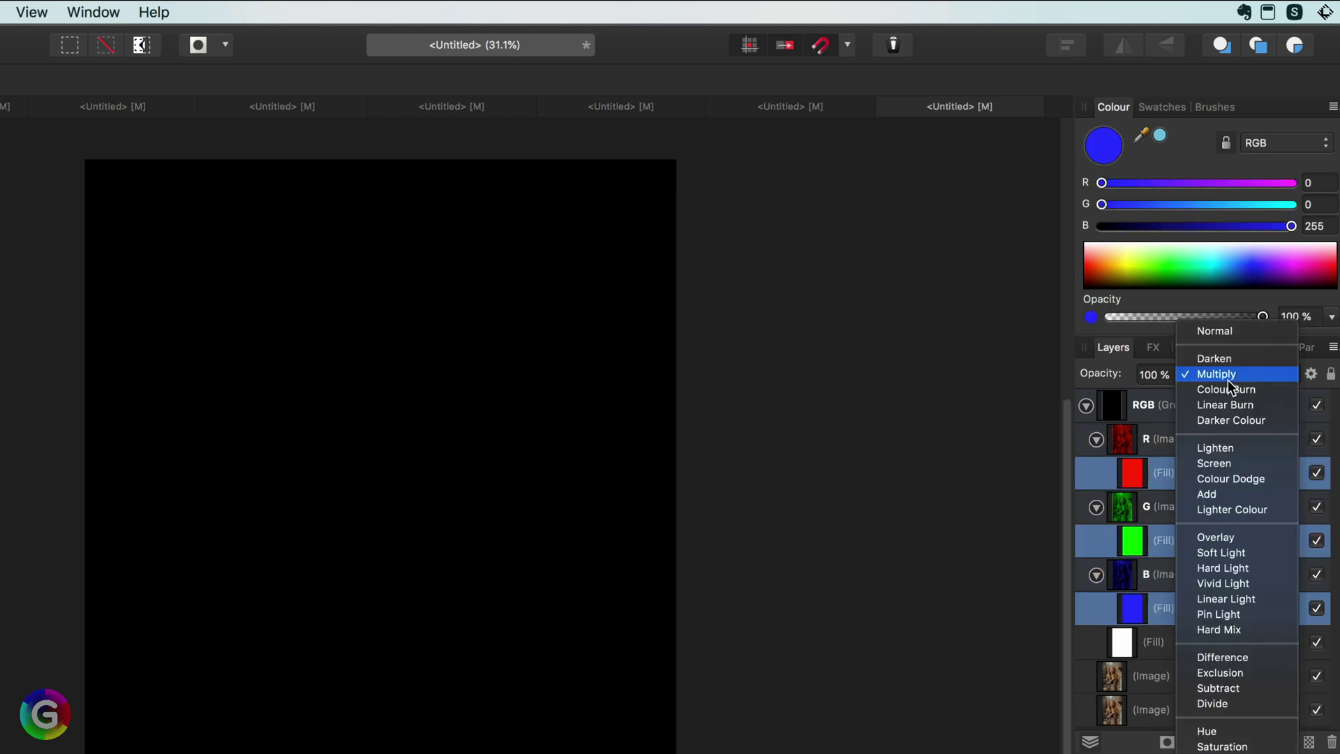
{"action": "left_click", "coordinate": [1215, 463]}
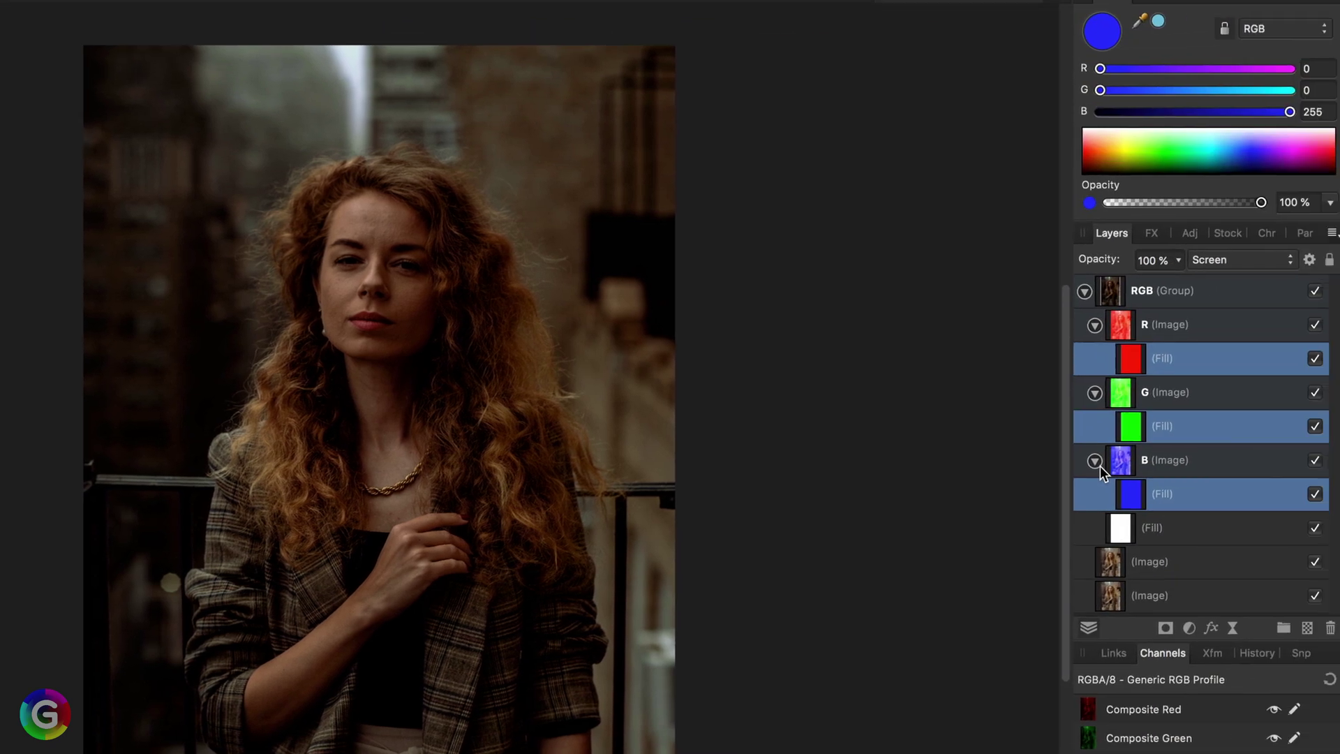
Reorder the channel layers to B, G, R from the top and open the B layer's Blend Options
{"action": "left_click_drag", "start_coordinate": [1110, 465], "coordinate": [1137, 317]}
{"action": "left_click_drag", "start_coordinate": [1122, 463], "coordinate": [1127, 381]}
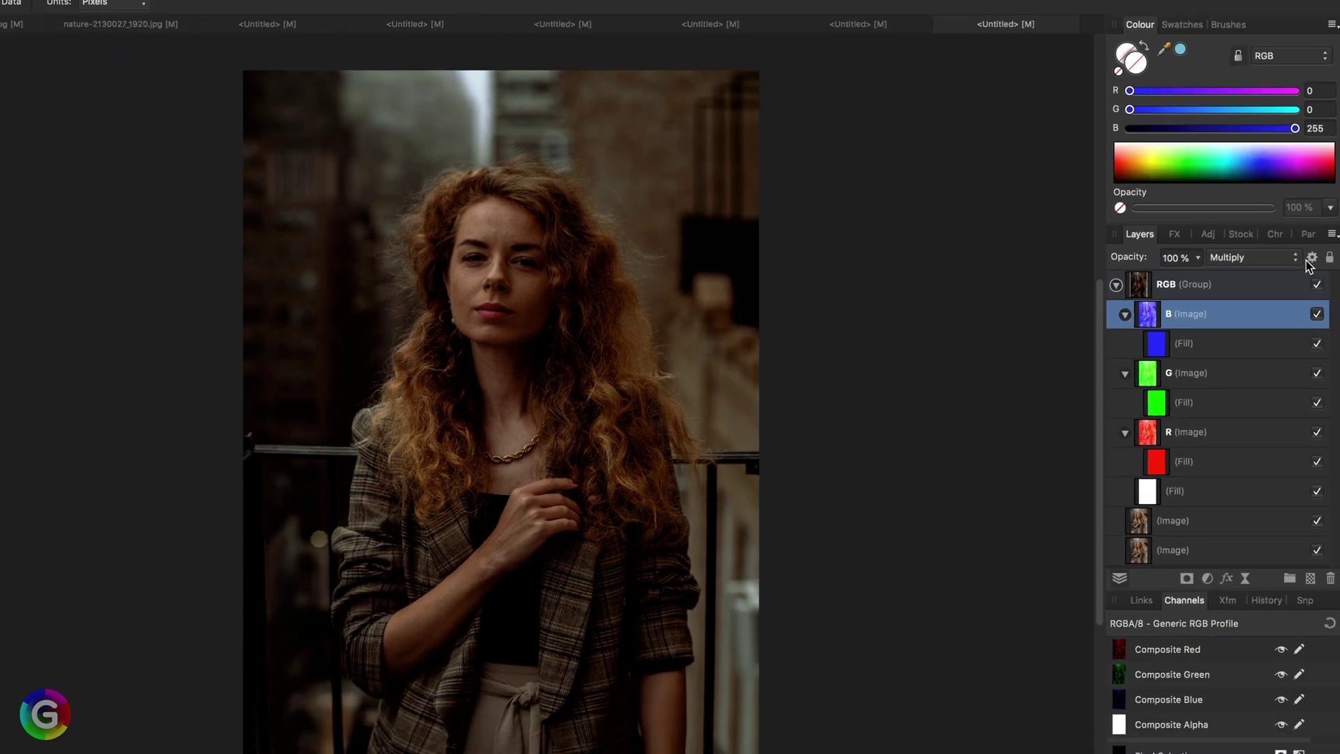
{"action": "left_click", "coordinate": [1309, 260]}
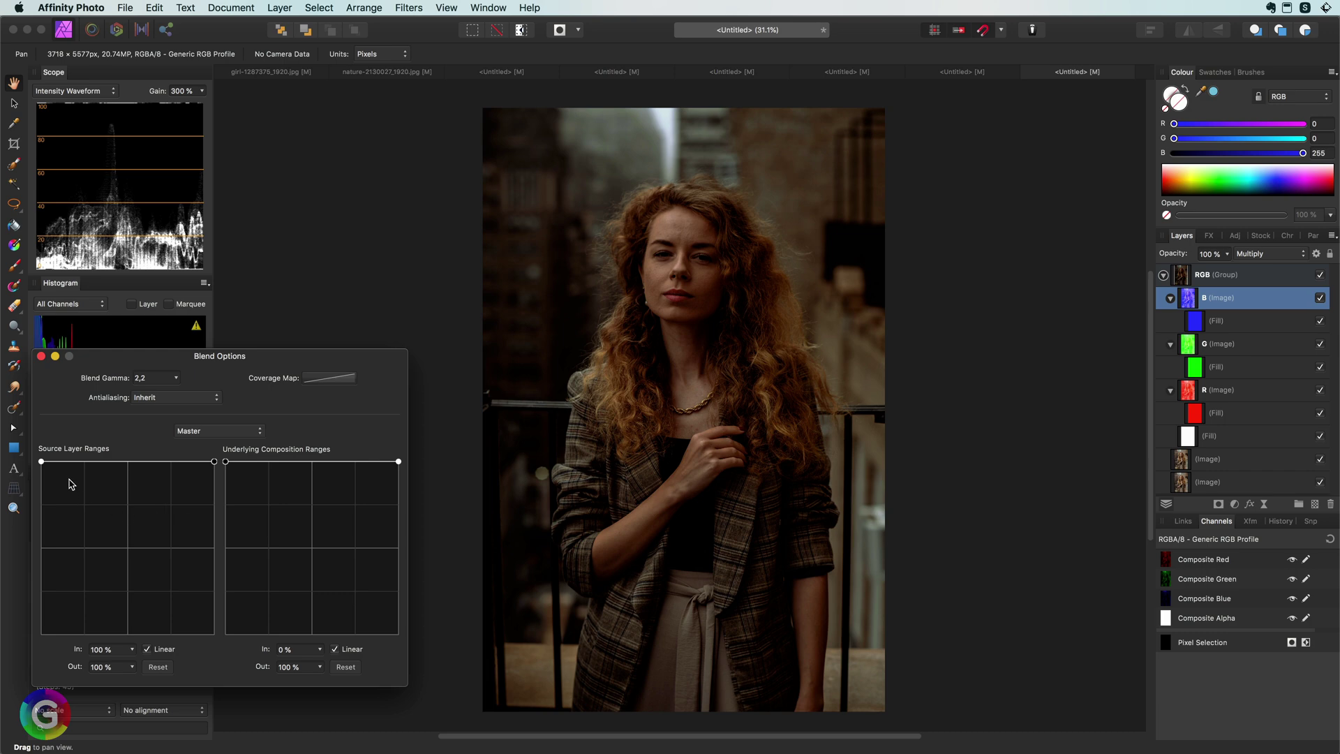
Lower the dark end of B's source blend range and the bright end of G's
{"action": "left_click_drag", "start_coordinate": [42, 462], "coordinate": [38, 503]}
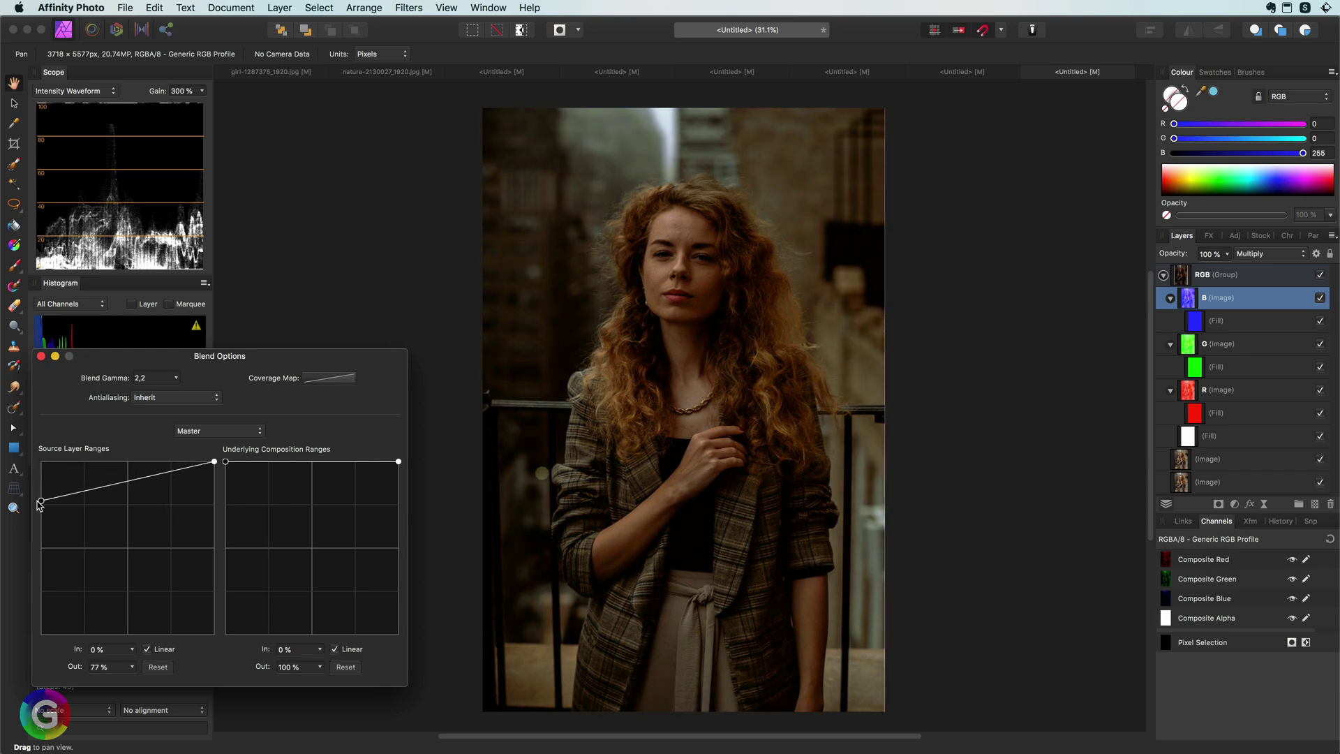
{"action": "key", "text": "alt+["}
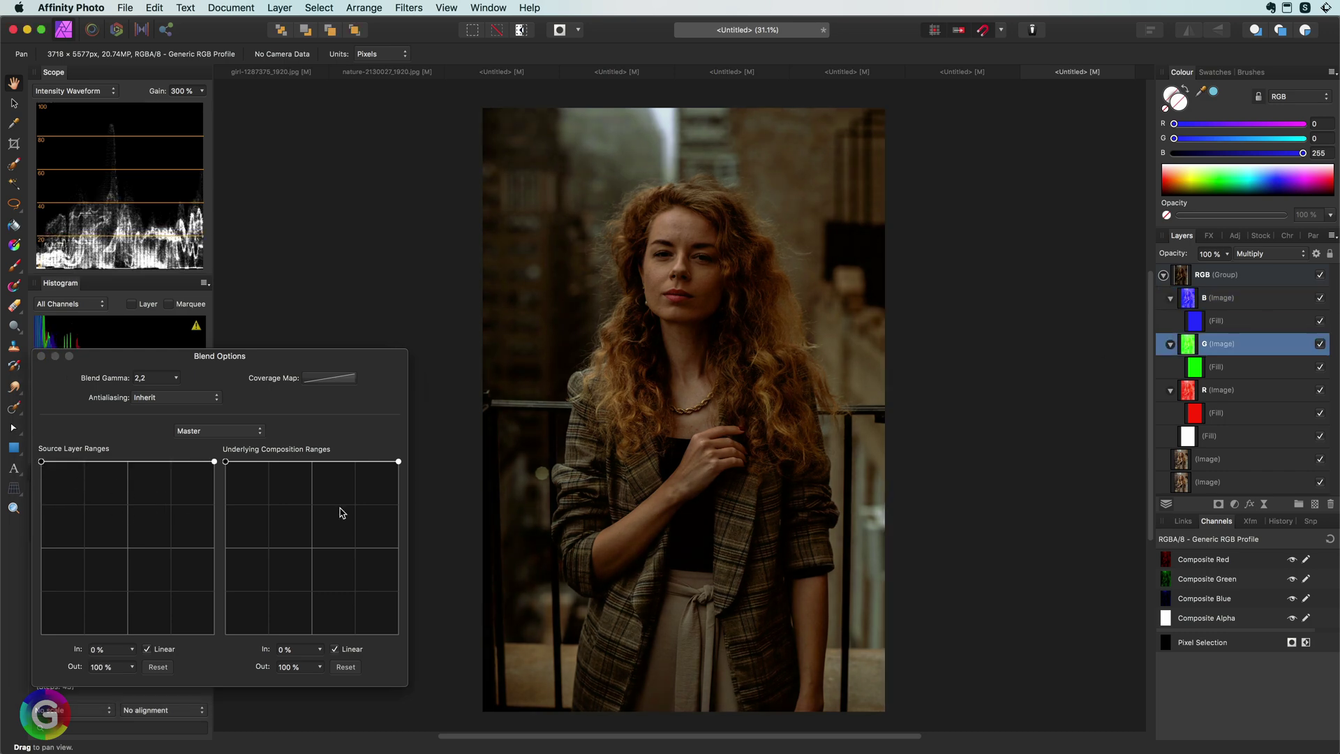
{"action": "left_click_drag", "start_coordinate": [215, 464], "coordinate": [215, 533]}
Invert the R layer's source blend range, moving its dark point inward and bright end to 82%
{"action": "left_click", "coordinate": [1239, 392]}
{"action": "left_click_drag", "start_coordinate": [214, 461], "coordinate": [214, 634]}
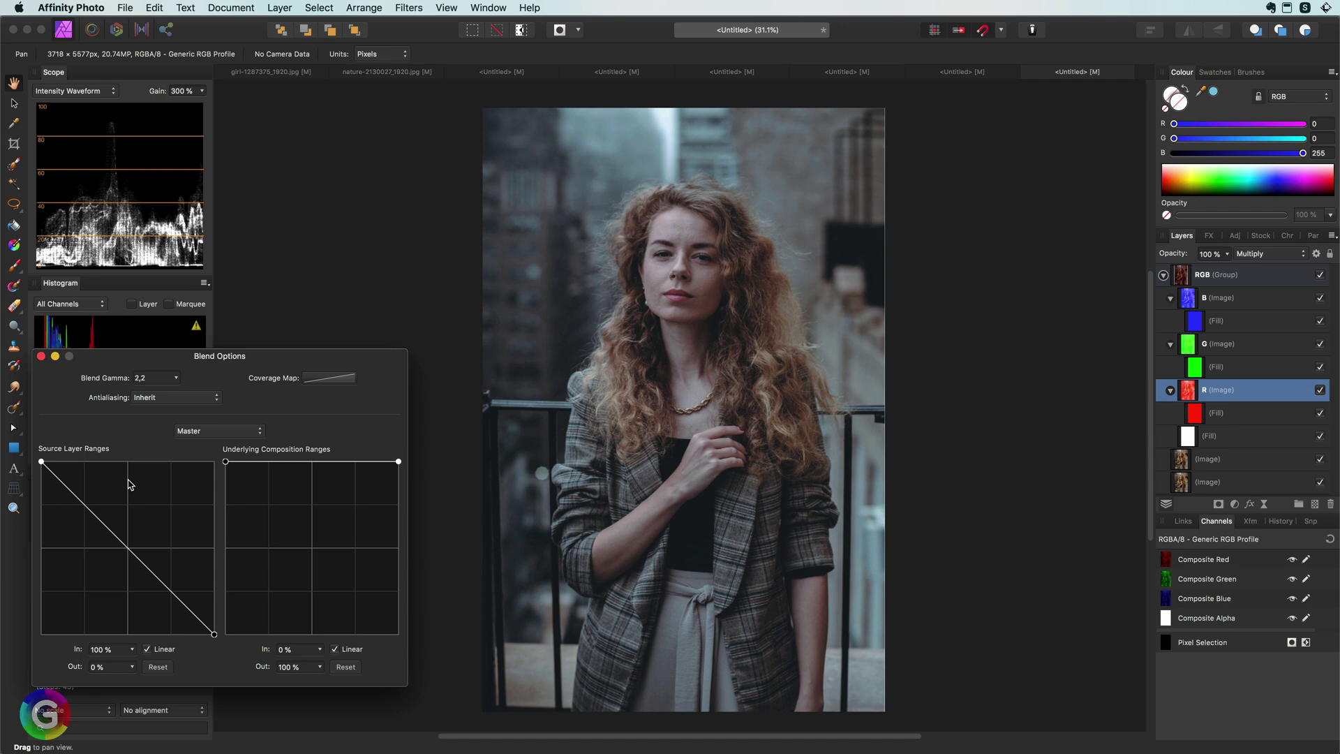
{"action": "left_click_drag", "start_coordinate": [42, 465], "coordinate": [73, 461]}
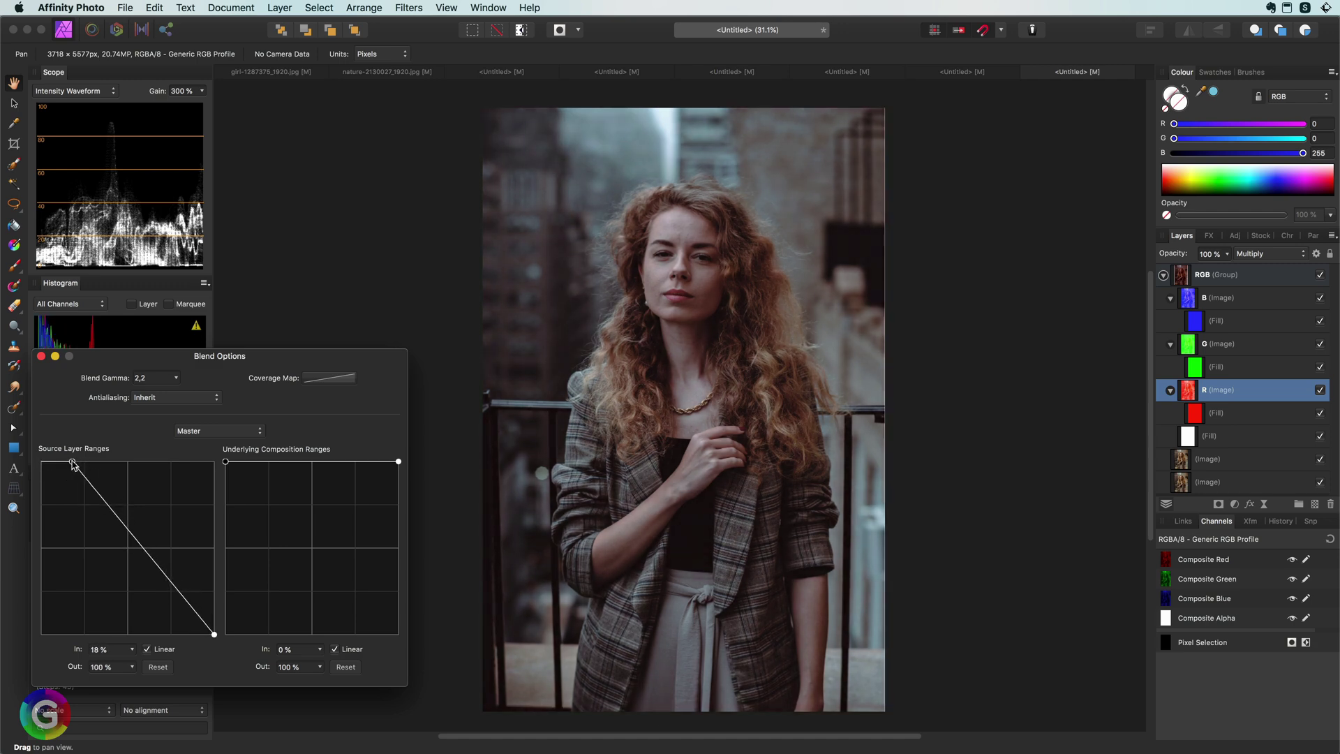
{"action": "mouse_move", "coordinate": [214, 634]}
{"action": "left_mouse_down"}
{"action": "mouse_move", "coordinate": [183, 636]}
{"action": "mouse_move", "coordinate": [201, 635]}
{"action": "left_mouse_up"}
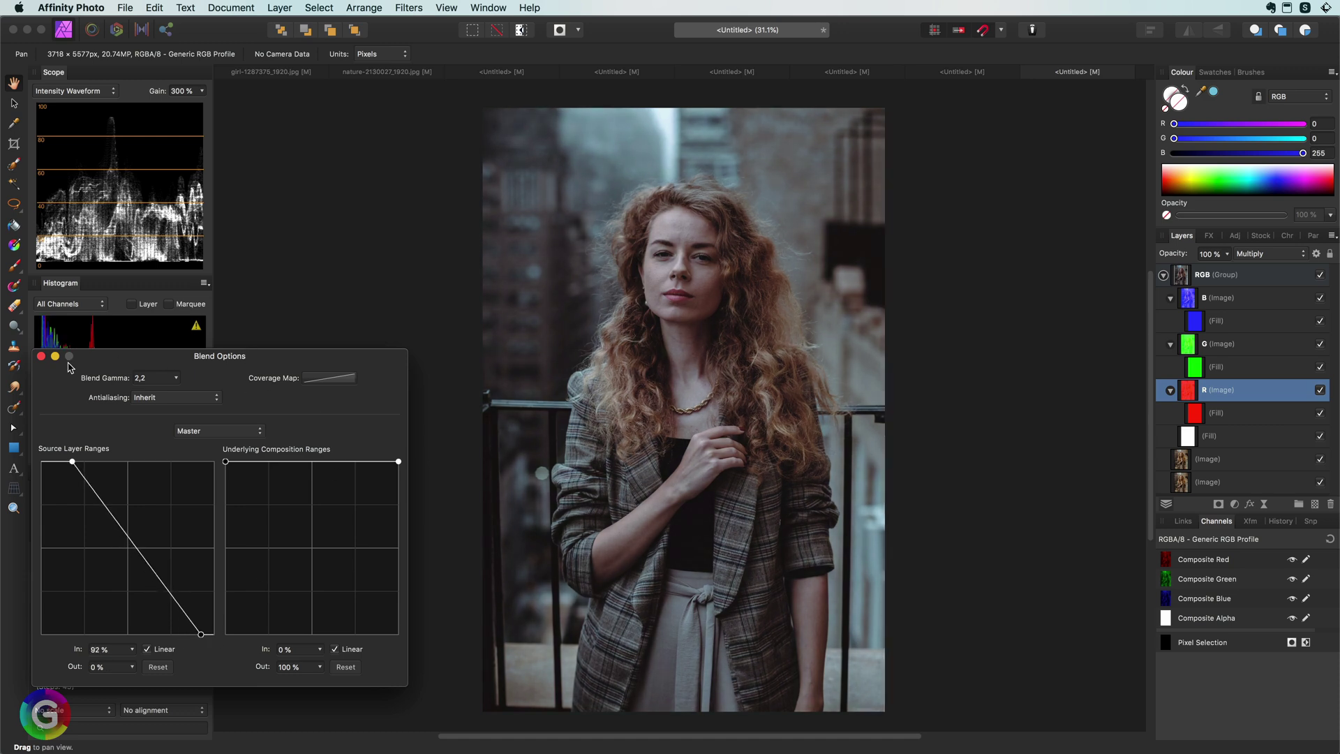
{"action": "left_click", "coordinate": [41, 356]}
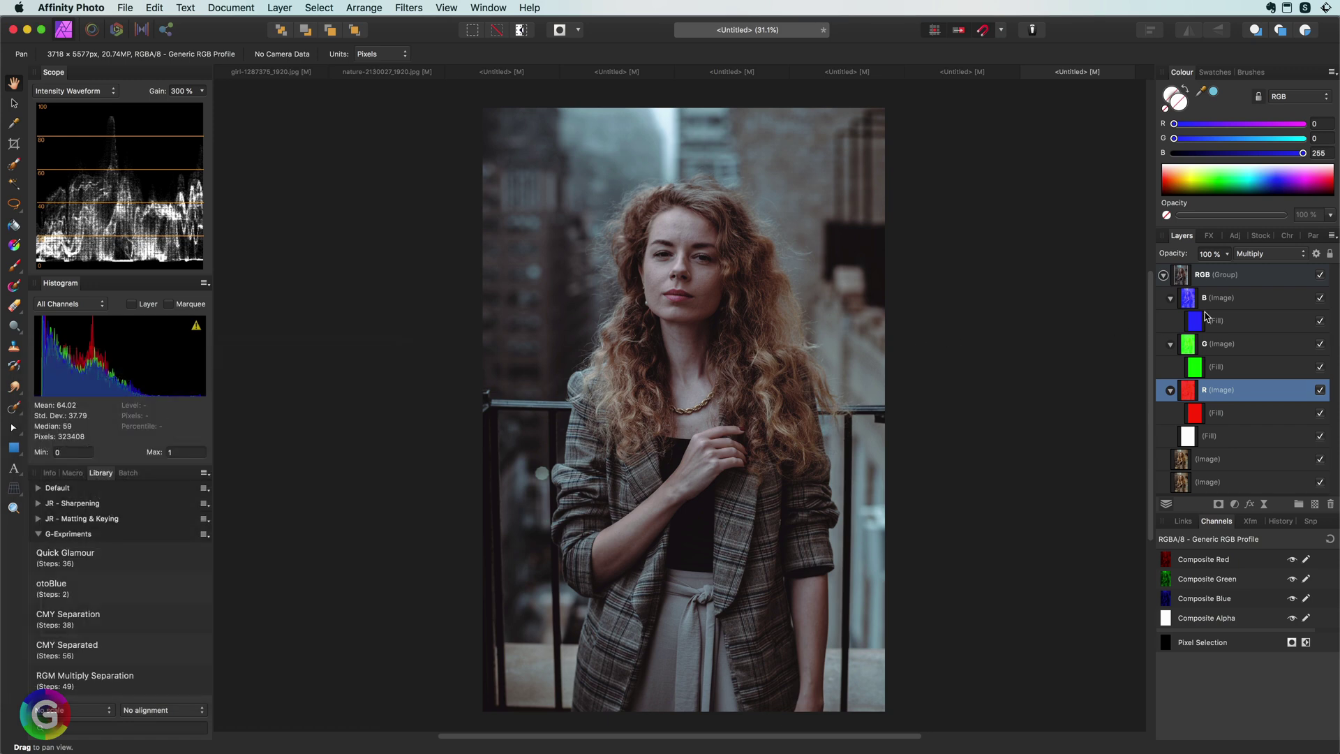
Move the lower original photo layer above the RGB group, compare its visibility, then select the RGB group
{"action": "left_click", "coordinate": [1212, 462]}
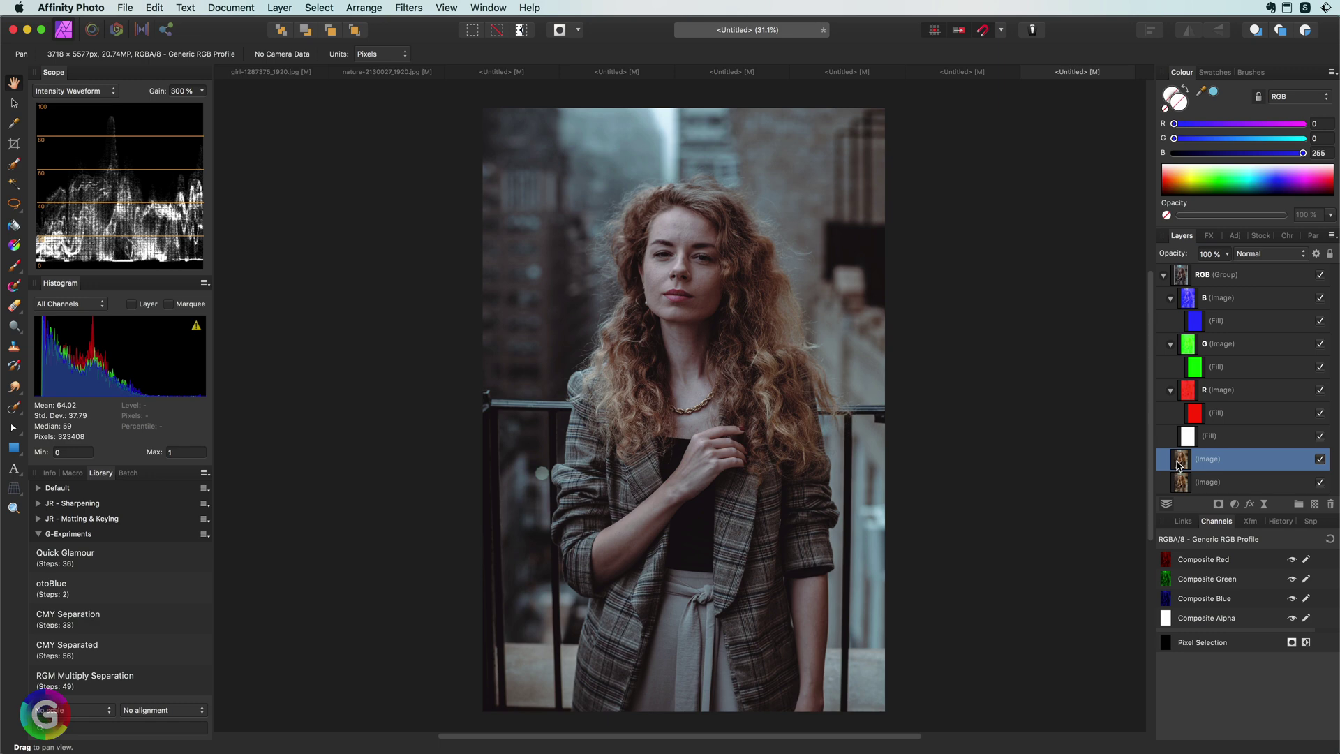
{"action": "left_click_drag", "start_coordinate": [1178, 467], "coordinate": [1207, 273]}
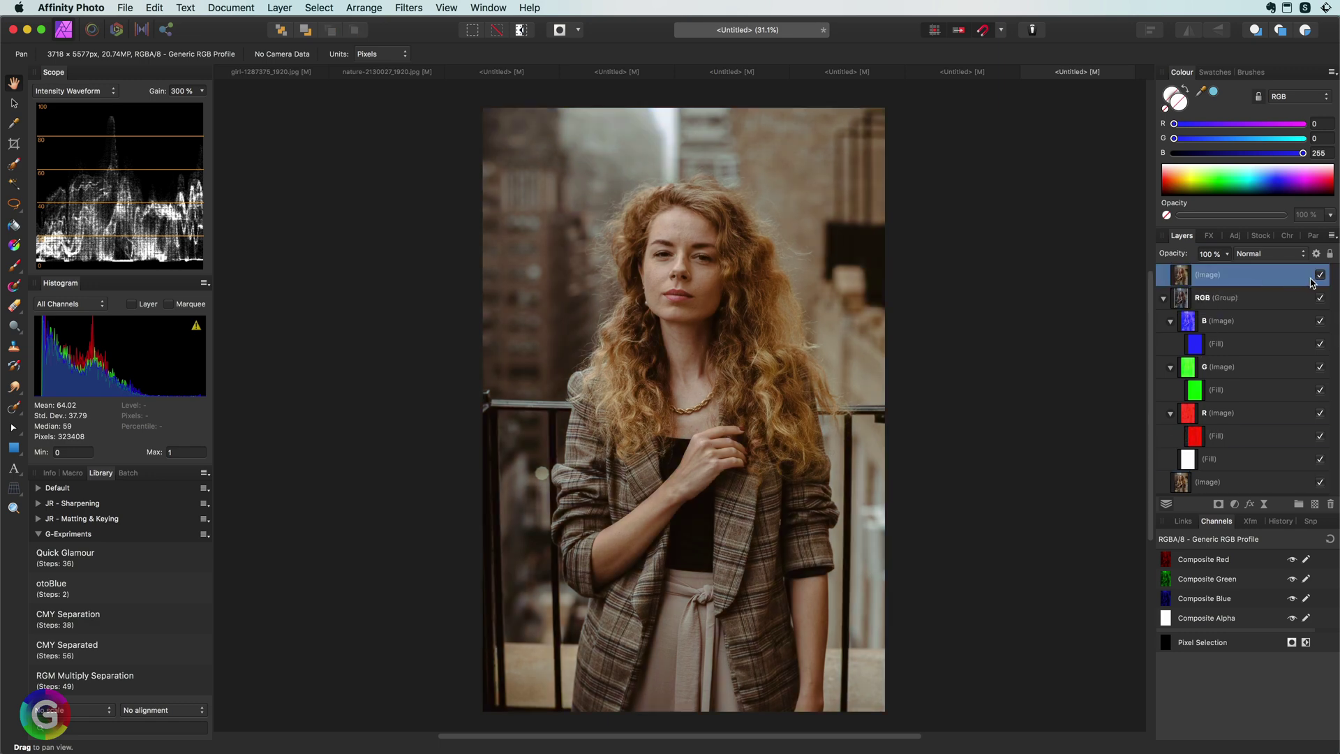
{"action": "left_click", "coordinate": [1320, 276]}
{"action": "left_click", "coordinate": [1320, 276]}
{"action": "left_click", "coordinate": [1237, 300]}
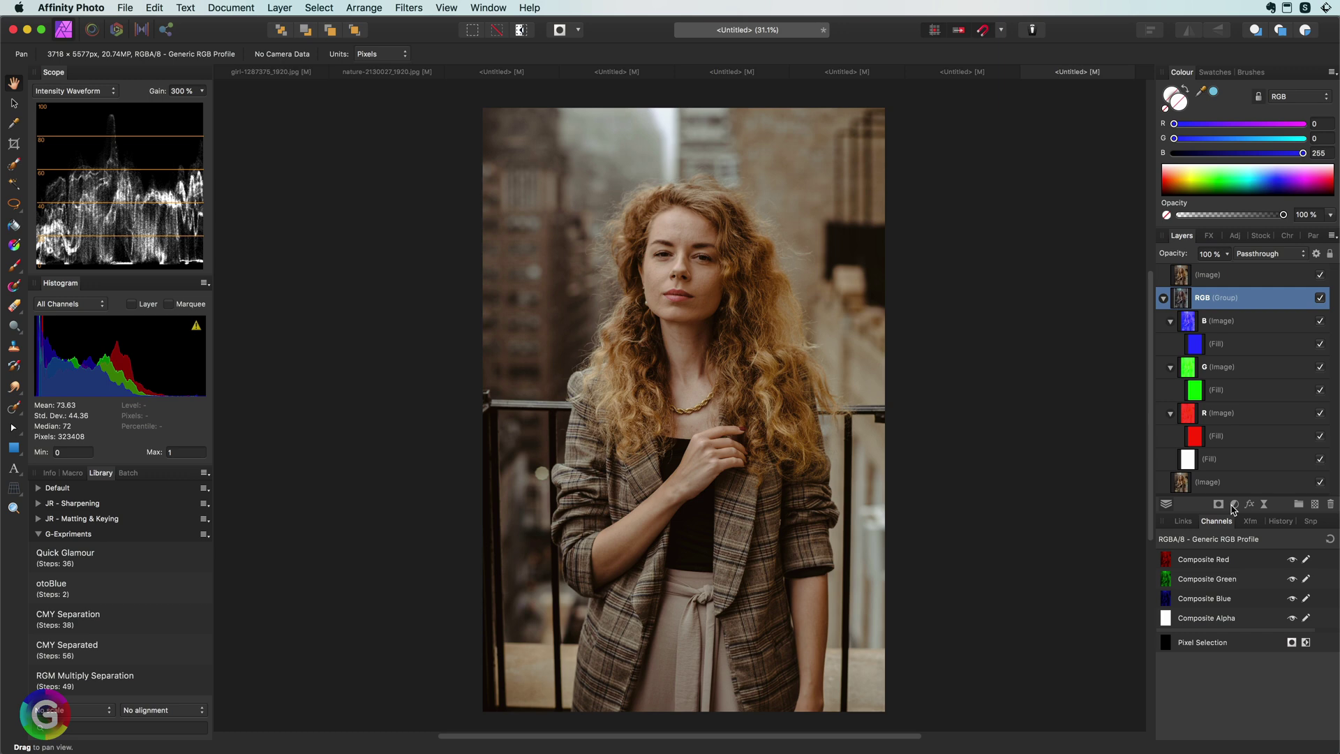
Add a Levels adjustment with Black Level 3%, White Level 63% and Output White Level 82%
{"action": "left_click", "coordinate": [1234, 504]}
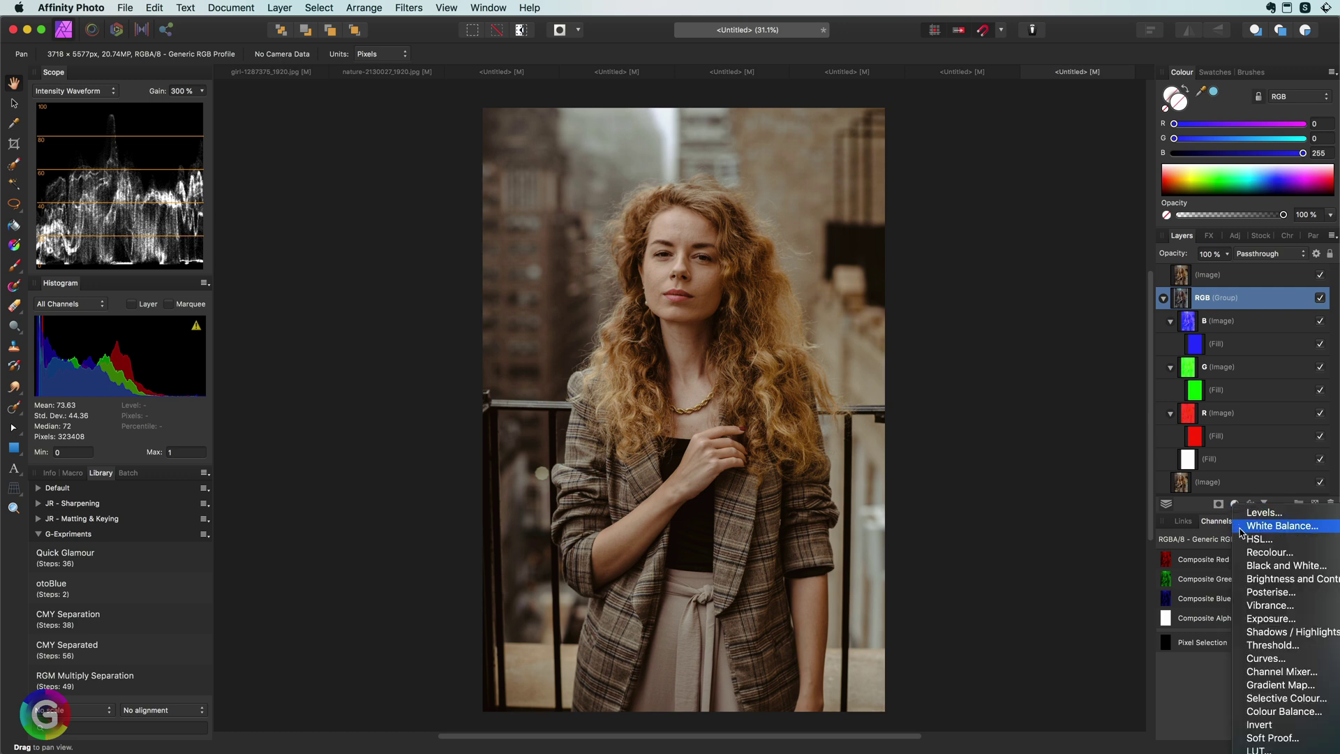
{"action": "left_click", "coordinate": [1248, 514]}
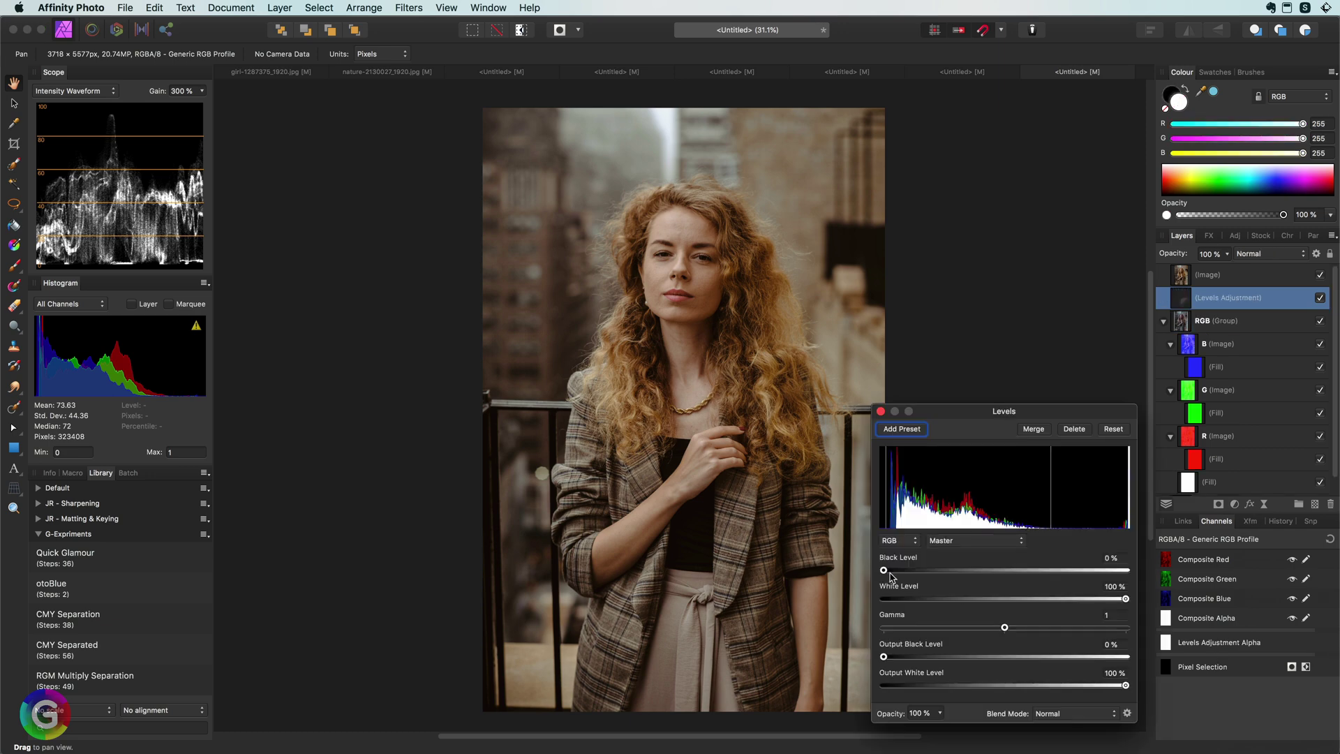
{"action": "left_click_drag", "start_coordinate": [885, 571], "coordinate": [891, 571]}
{"action": "left_click_drag", "start_coordinate": [1126, 602], "coordinate": [1038, 610]}
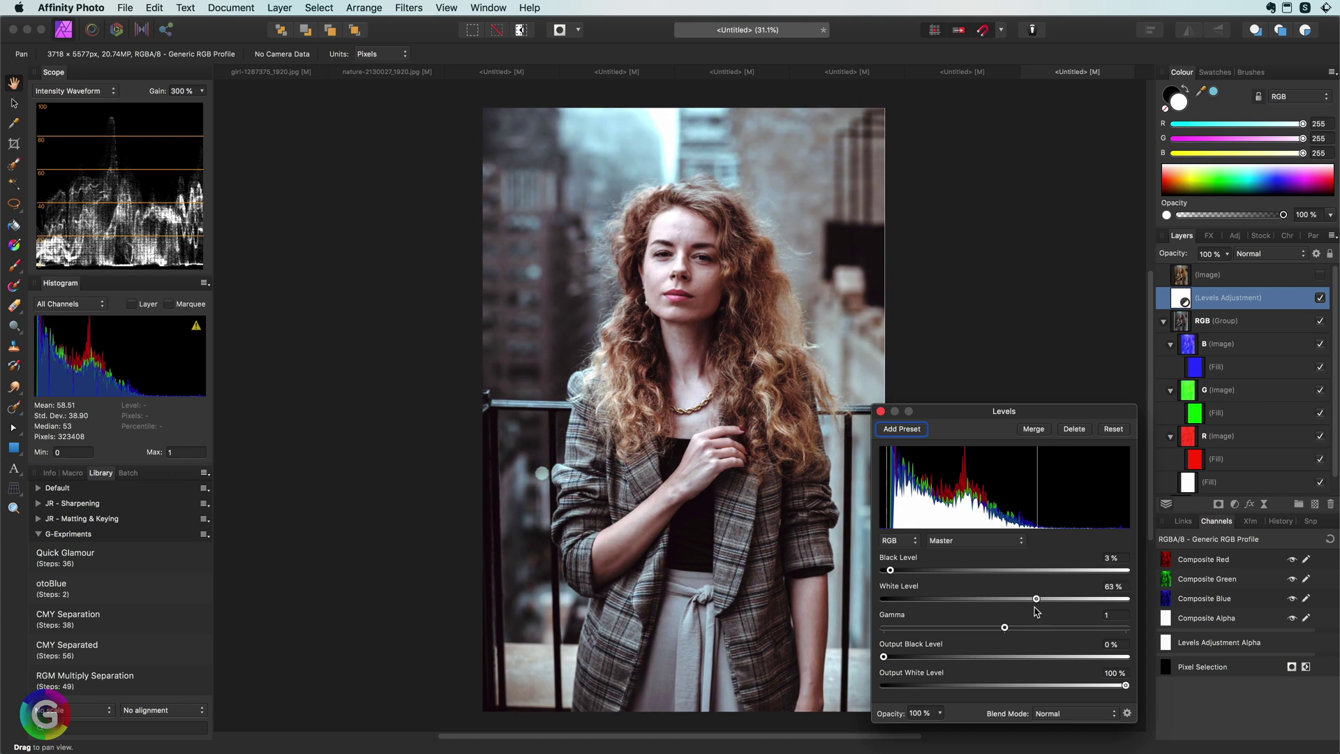
{"action": "left_click_drag", "start_coordinate": [1125, 686], "coordinate": [1082, 686]}
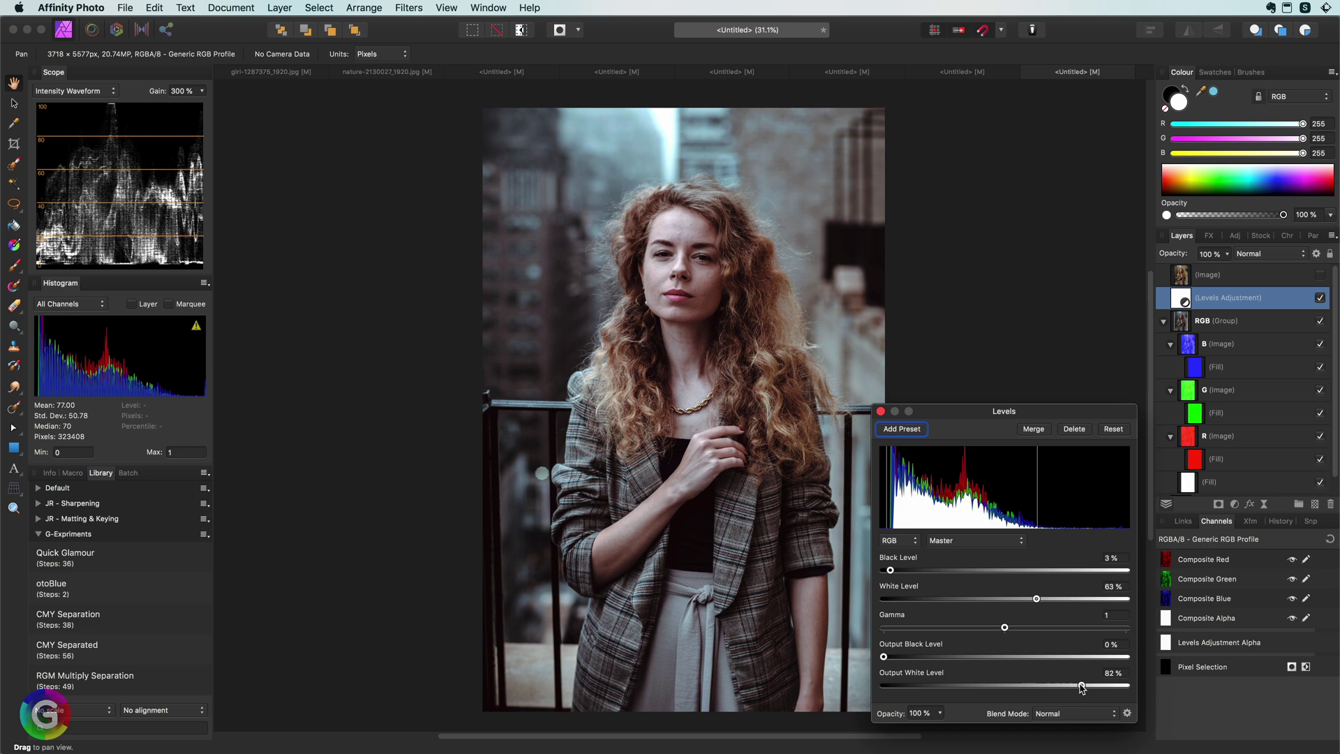
{"action": "left_click", "coordinate": [881, 411]}
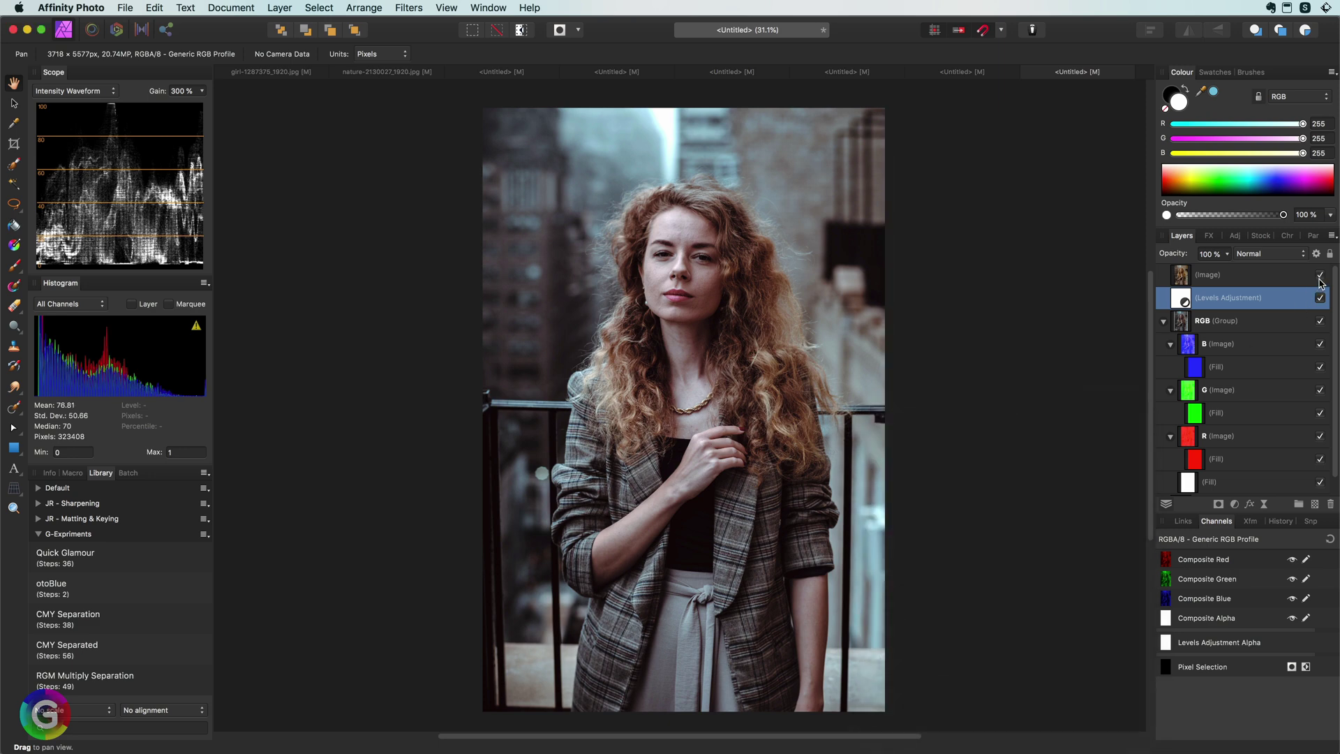
Compare against the warm original, then switch to the field photo and hide its top Image layer
{"action": "left_click", "coordinate": [1320, 281]}
{"action": "left_click", "coordinate": [1321, 277]}
{"action": "left_click", "coordinate": [501, 74]}
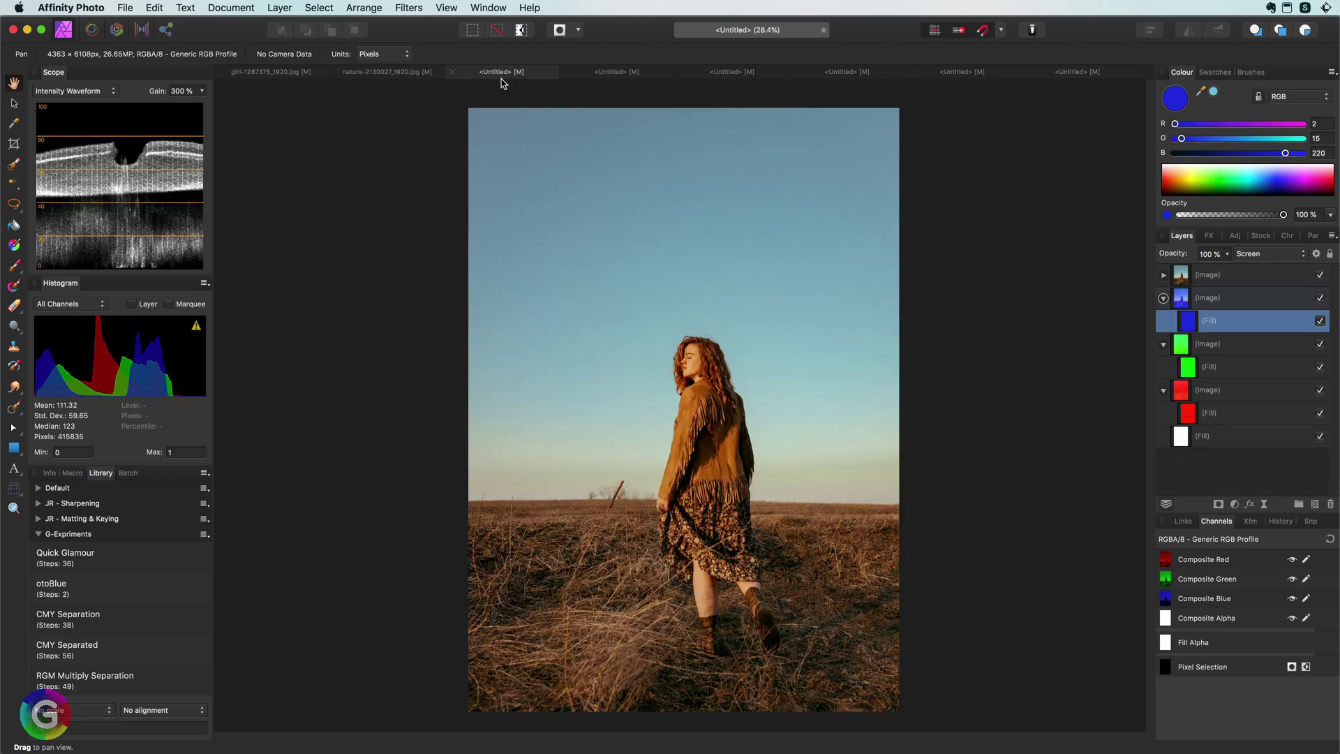
{"action": "left_click", "coordinate": [1320, 276]}
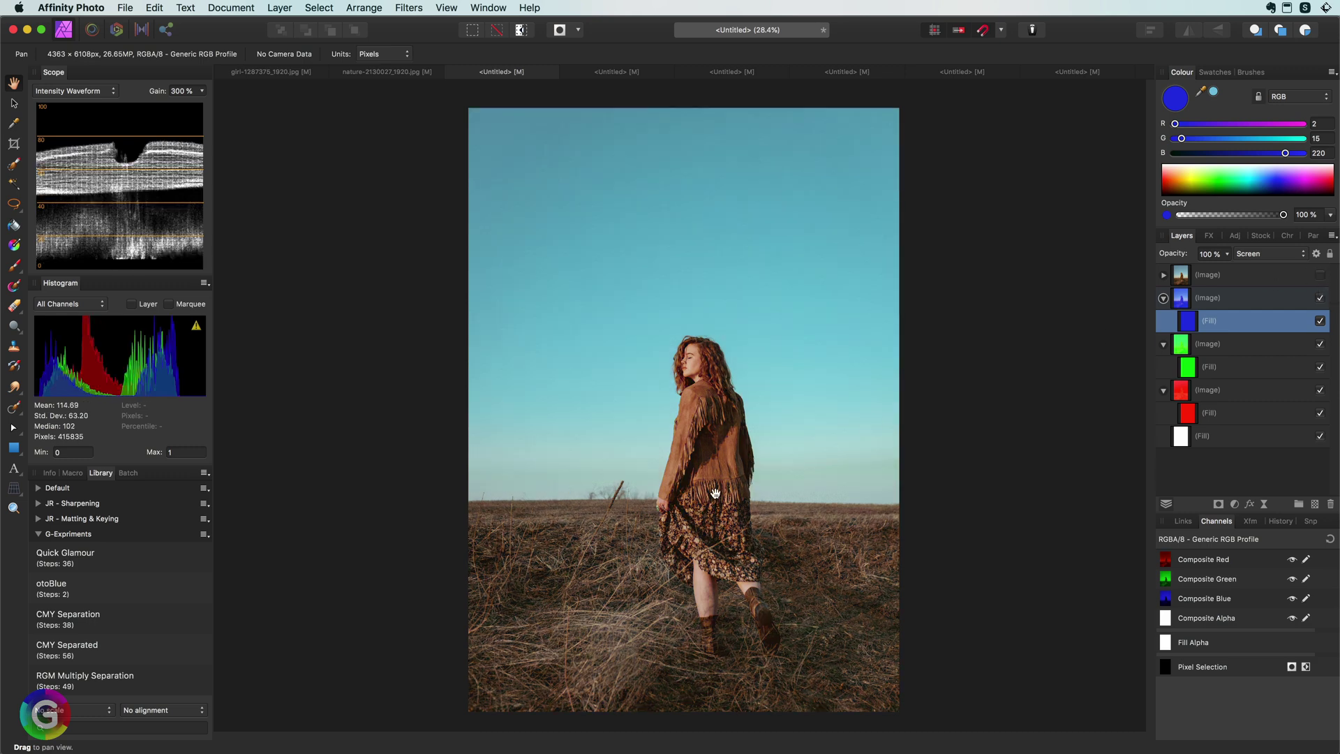
In the field photo, review the B and G blend ranges and shift the R layer's dark source point inward
{"action": "scroll", "coordinate": [716, 569], "scroll_direction": "up", "scroll_amount": 3}
{"action": "left_click", "coordinate": [1207, 297]}
{"action": "left_click", "coordinate": [1316, 254]}
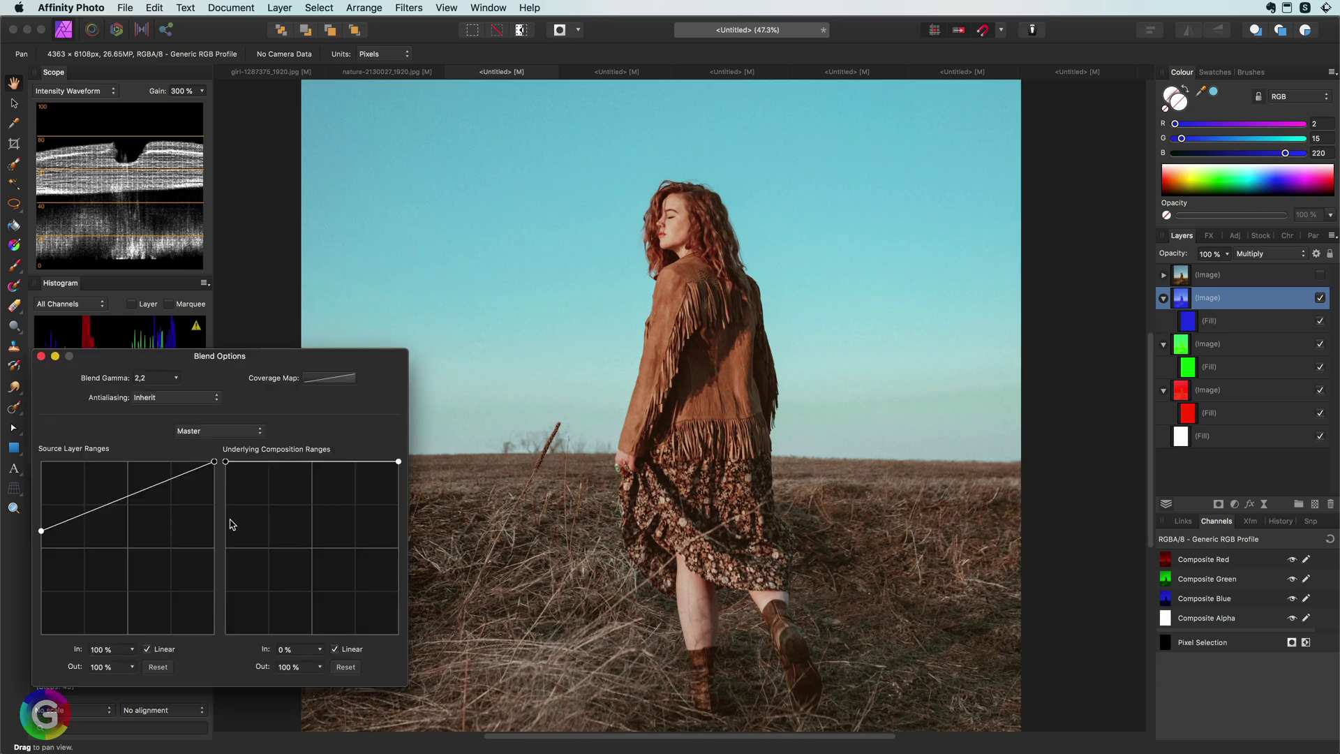
{"action": "left_click", "coordinate": [1215, 352]}
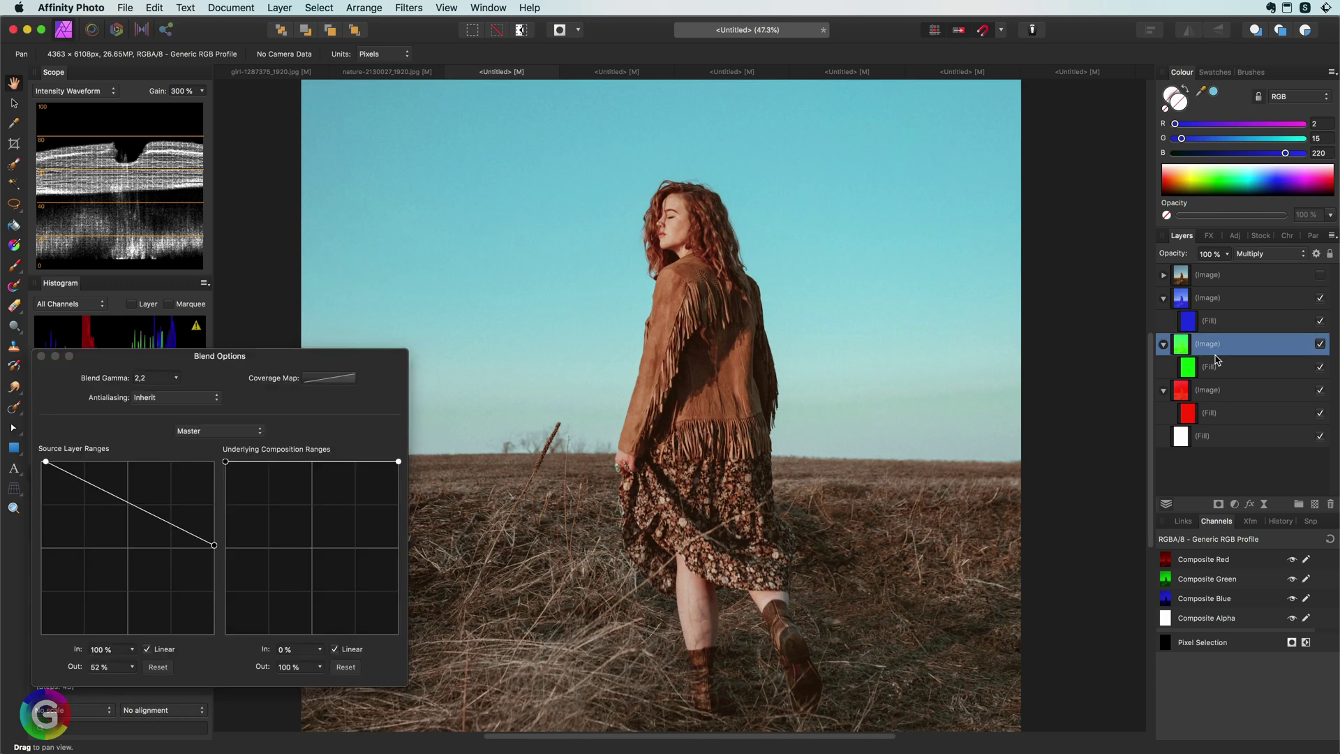
{"action": "left_click", "coordinate": [1220, 398]}
{"action": "left_click_drag", "start_coordinate": [45, 462], "coordinate": [81, 464]}
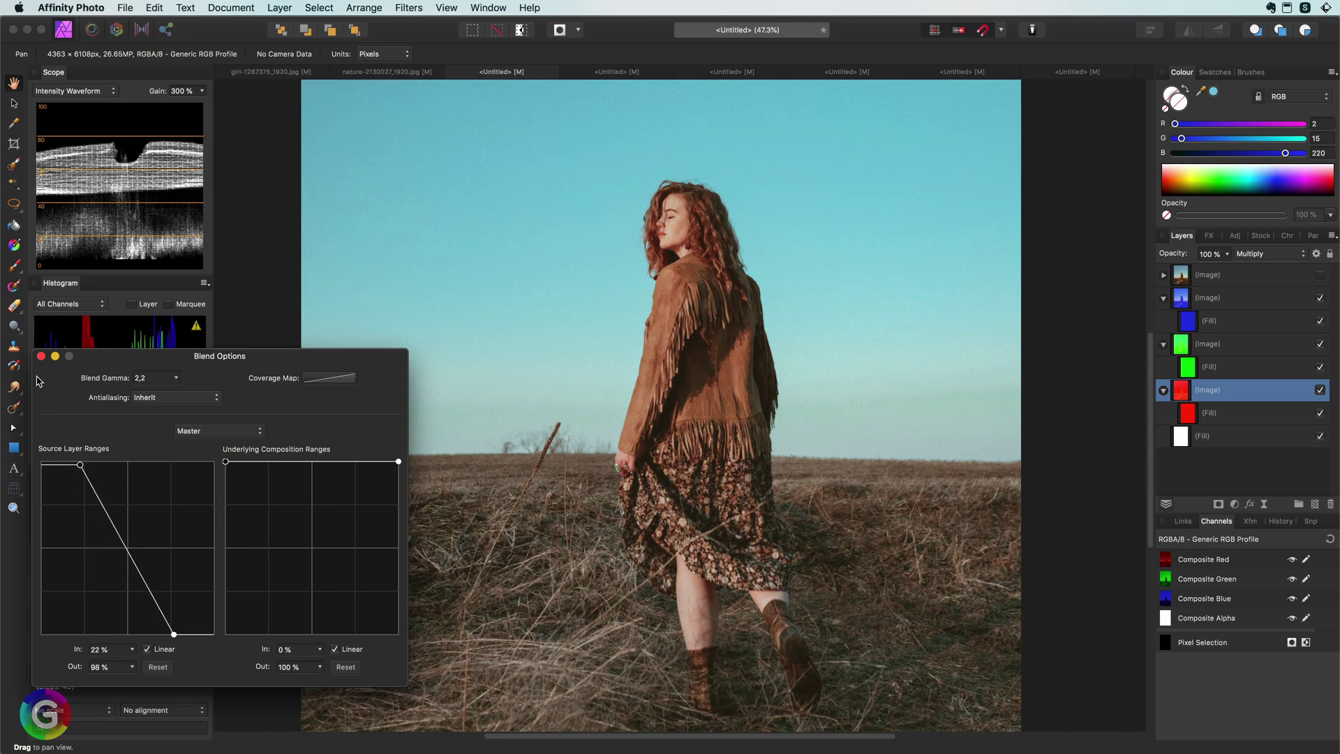
{"action": "left_click", "coordinate": [40, 356]}
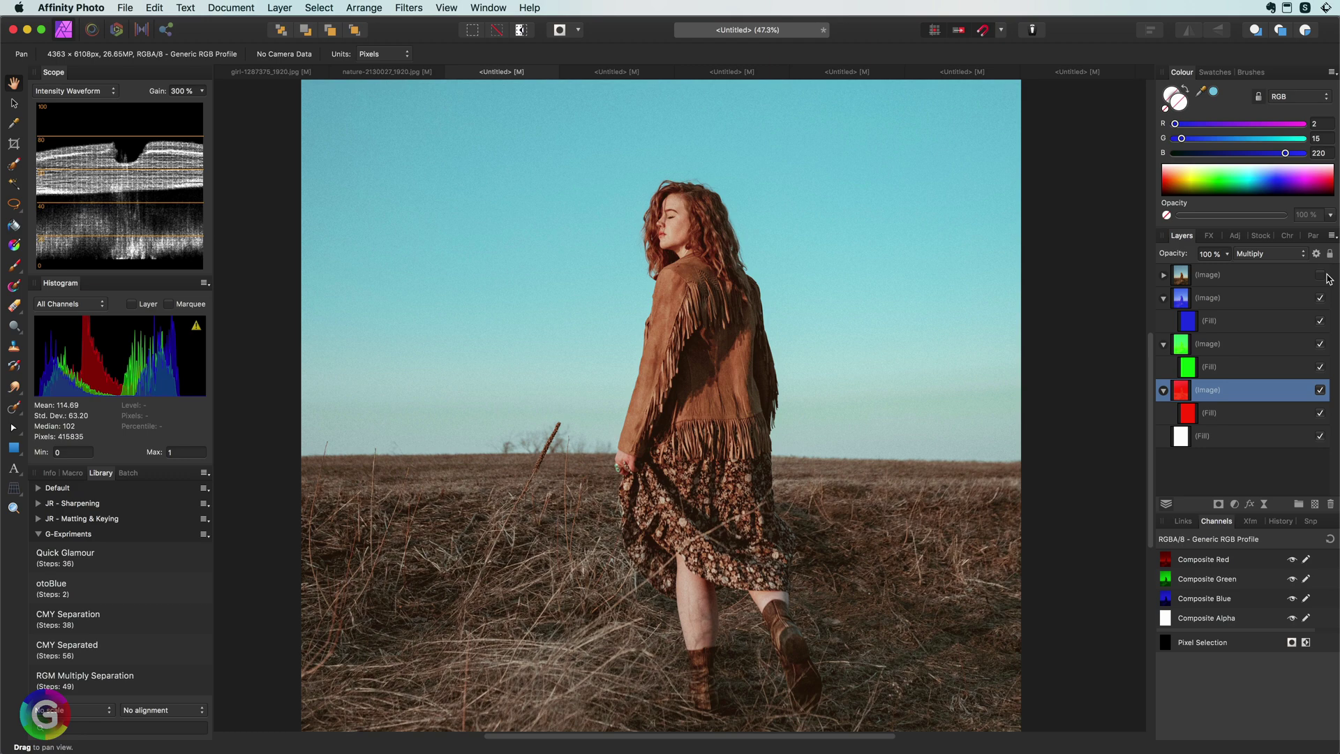
Add a Levels adjustment below the original photo, raising black level and output black and lowering white level
{"action": "left_click", "coordinate": [1321, 277]}
{"action": "left_click", "coordinate": [1320, 276]}
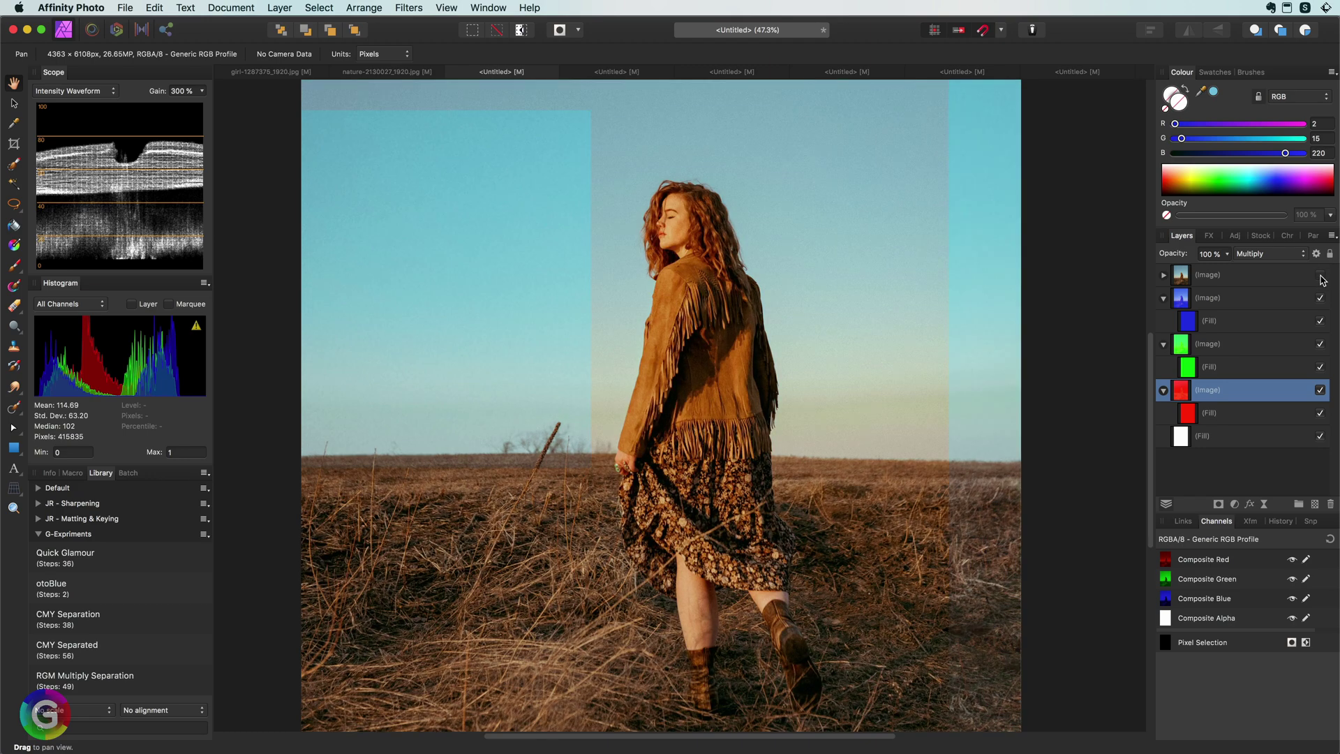
{"action": "left_click", "coordinate": [1235, 505]}
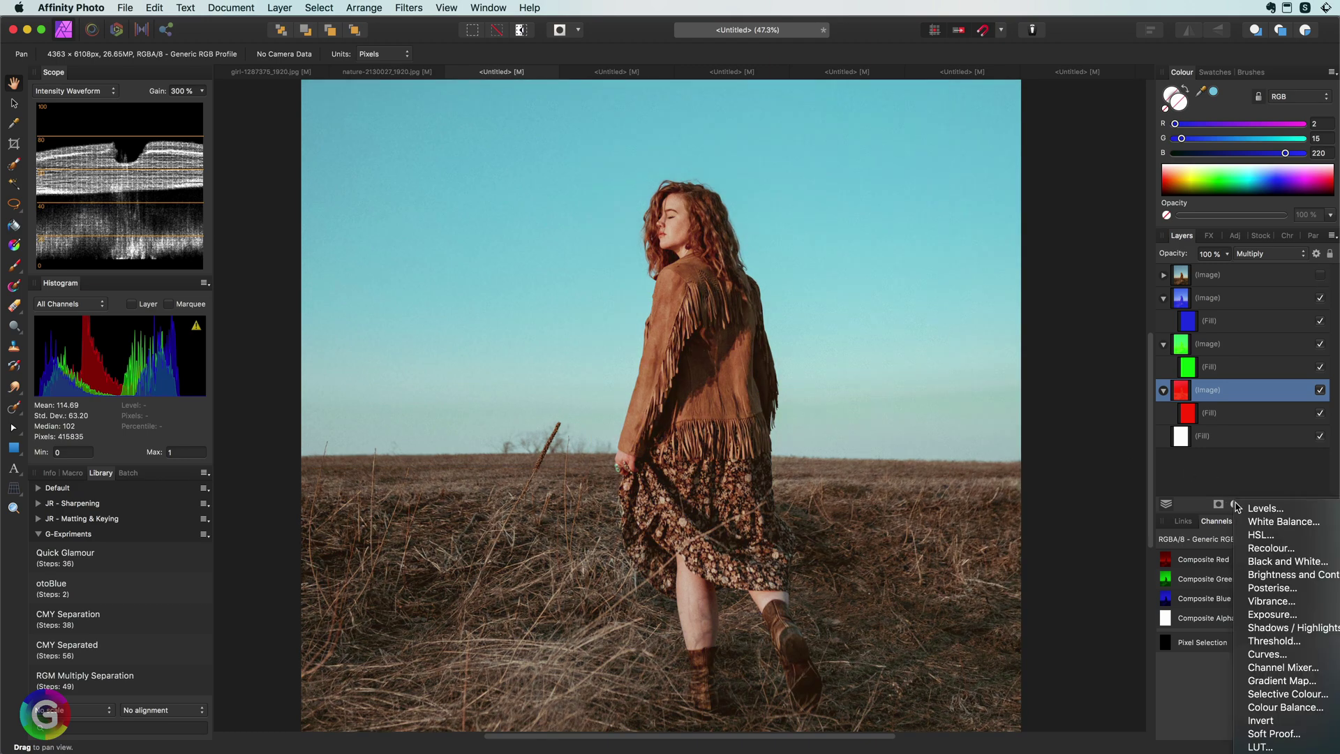
{"action": "left_click", "coordinate": [1251, 510]}
{"action": "left_click_drag", "start_coordinate": [1228, 390], "coordinate": [1210, 294]}
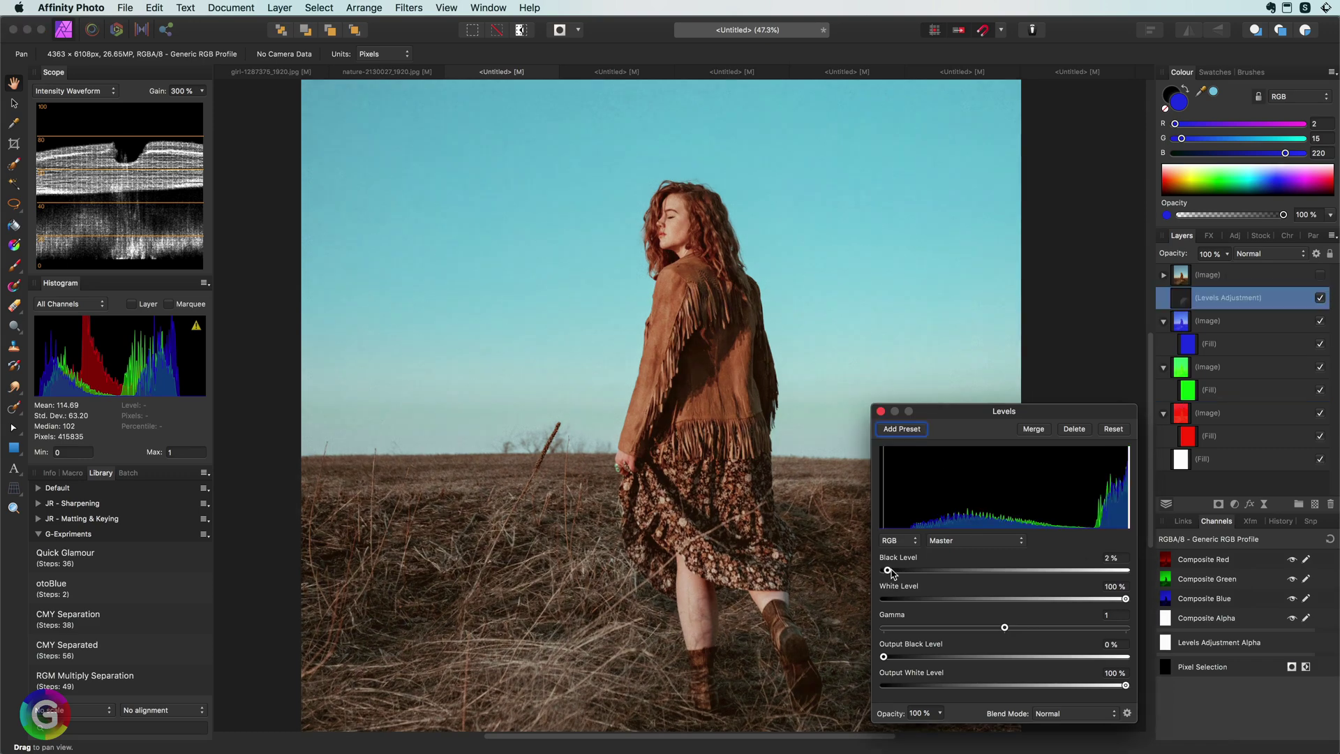
{"action": "left_click_drag", "start_coordinate": [884, 570], "coordinate": [893, 570]}
{"action": "left_click_drag", "start_coordinate": [1125, 598], "coordinate": [1095, 598]}
{"action": "left_click_drag", "start_coordinate": [883, 657], "coordinate": [897, 657]}
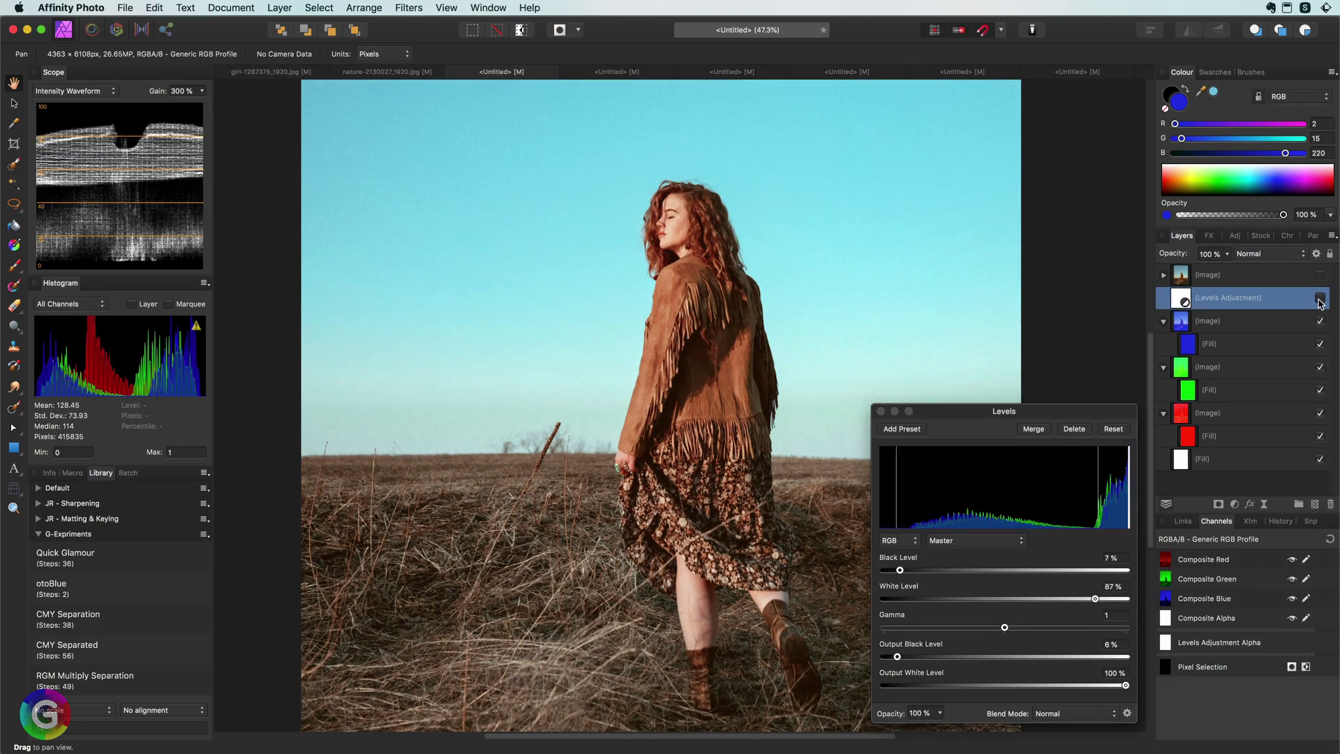
{"action": "left_click", "coordinate": [1320, 299]}
{"action": "left_click", "coordinate": [1320, 299]}
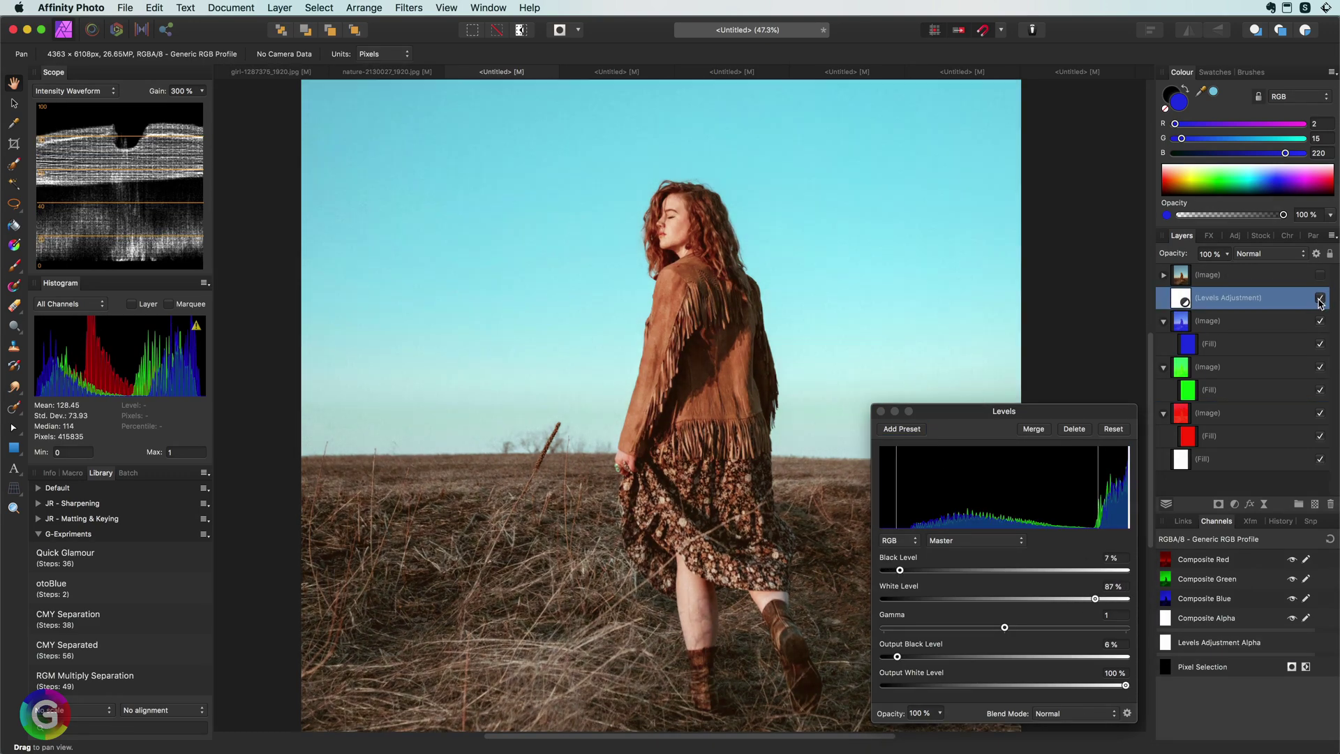
{"action": "left_click", "coordinate": [881, 411]}
Switch to the wooden-floor portrait, hide its original photo and Curves layers, and open the R layer's Blend Options
{"action": "left_click", "coordinate": [618, 72]}
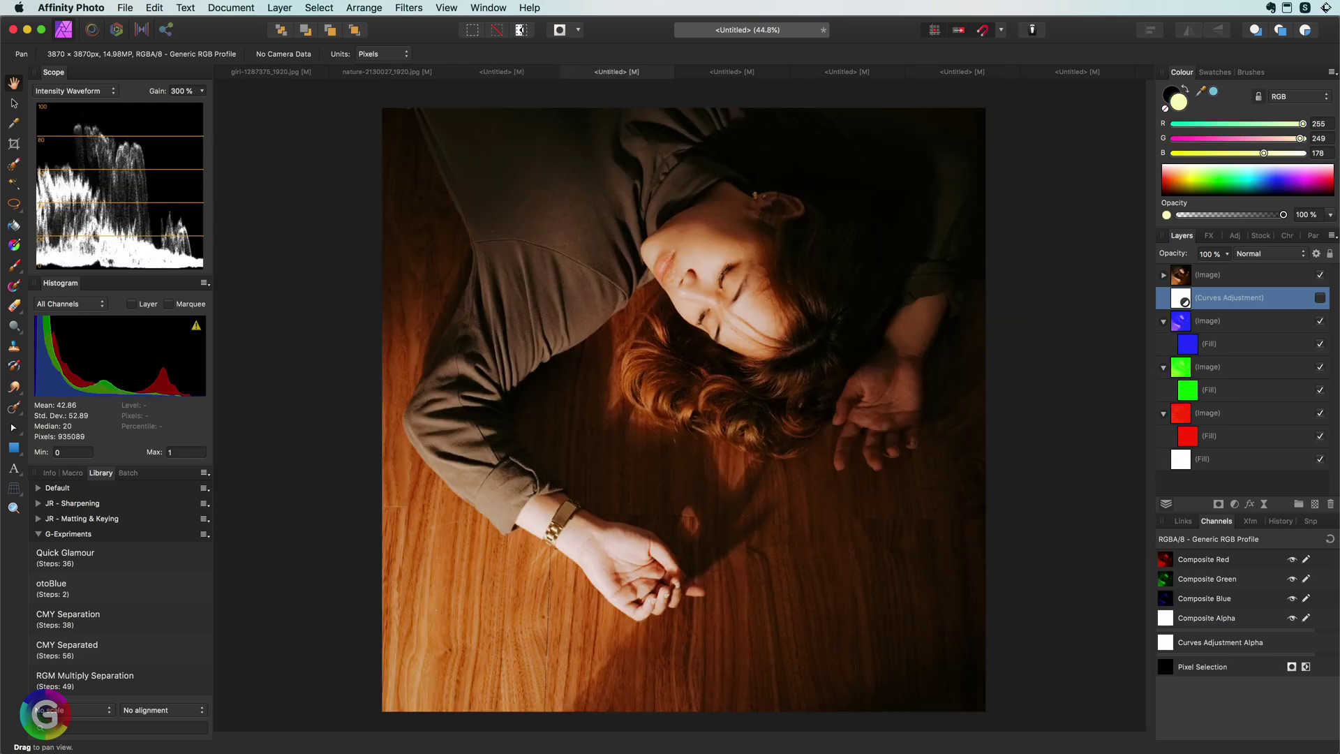
{"action": "left_click", "coordinate": [1320, 275]}
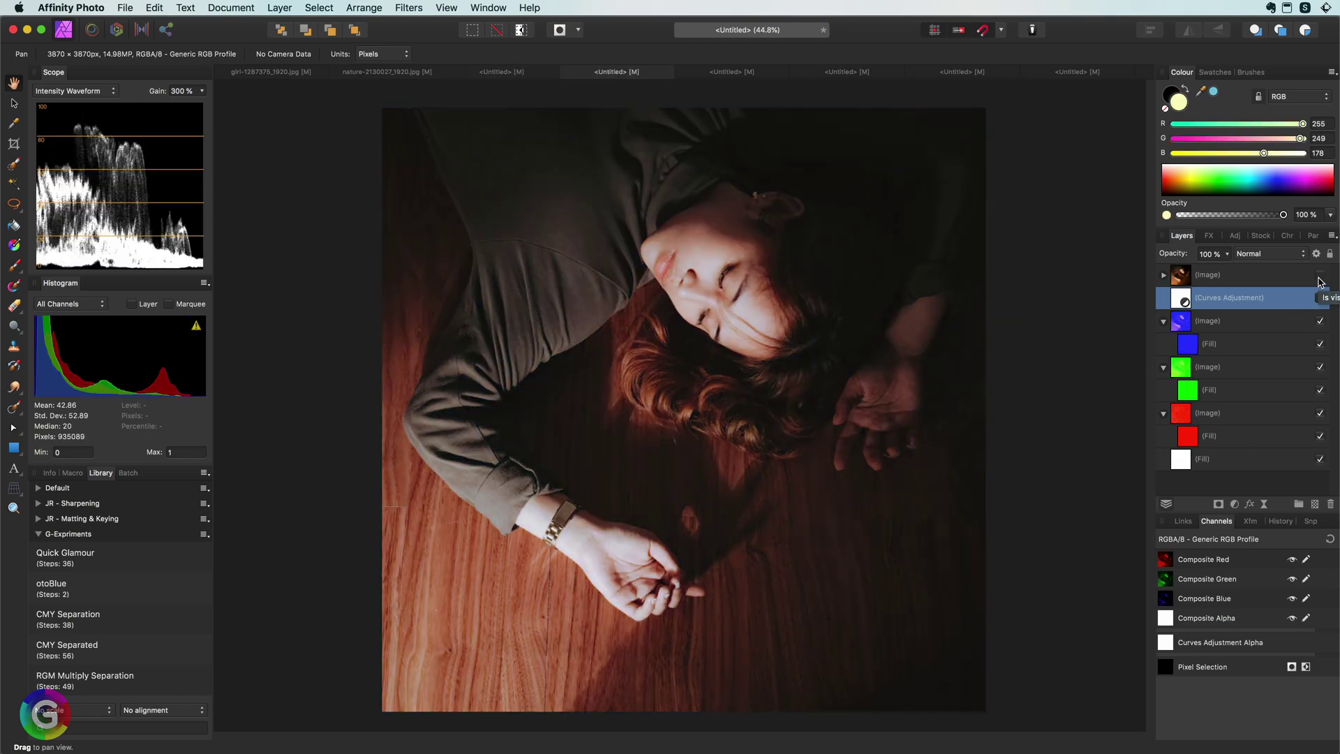
{"action": "left_click", "coordinate": [1320, 298]}
{"action": "left_click", "coordinate": [1228, 412]}
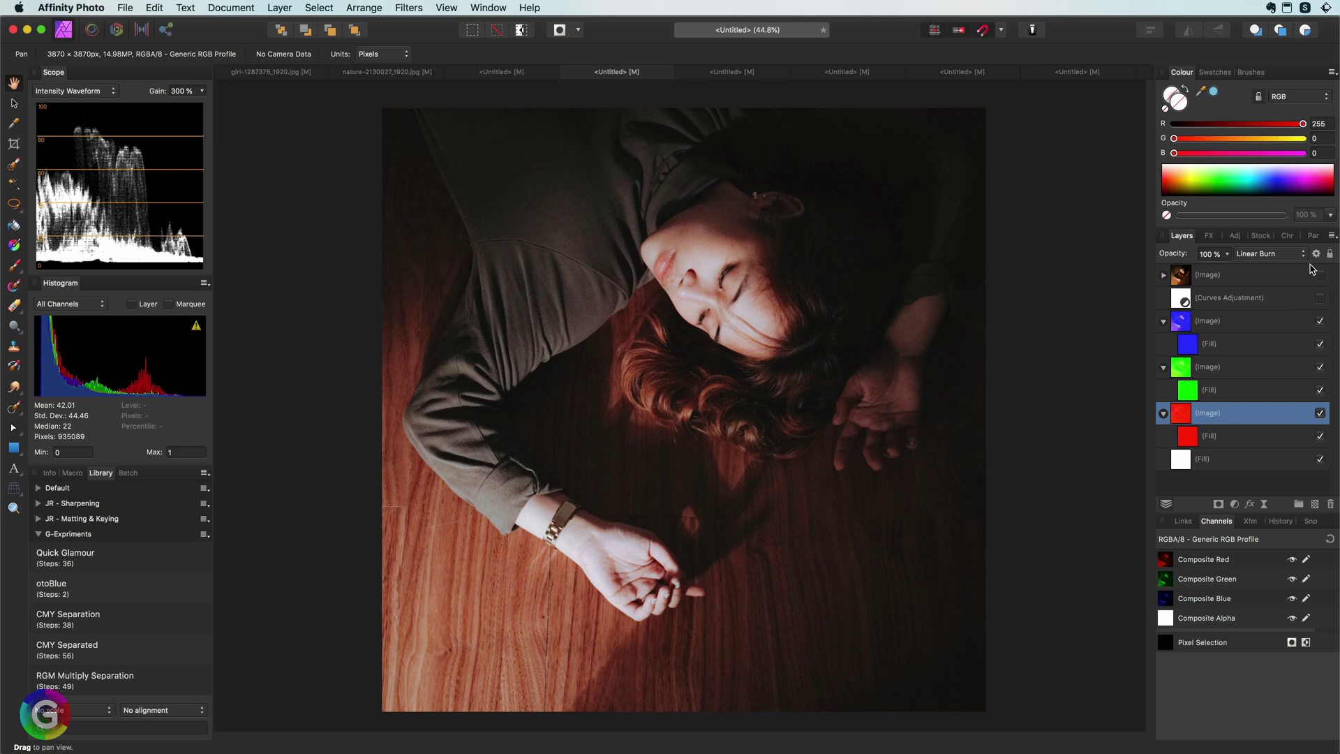
{"action": "left_click", "coordinate": [1316, 255]}
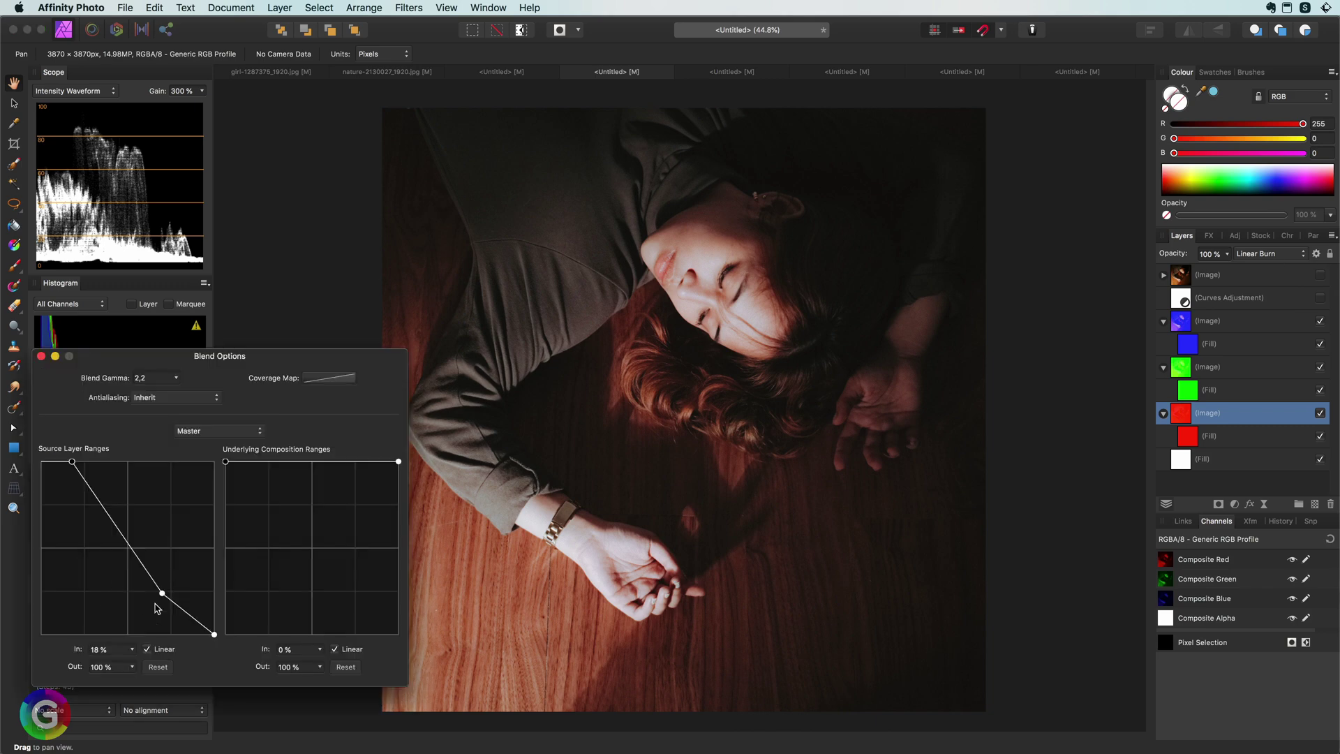
Lower the middle point of the red layer's blend range and compare the result with the original photo
{"action": "left_click", "coordinate": [1218, 368]}
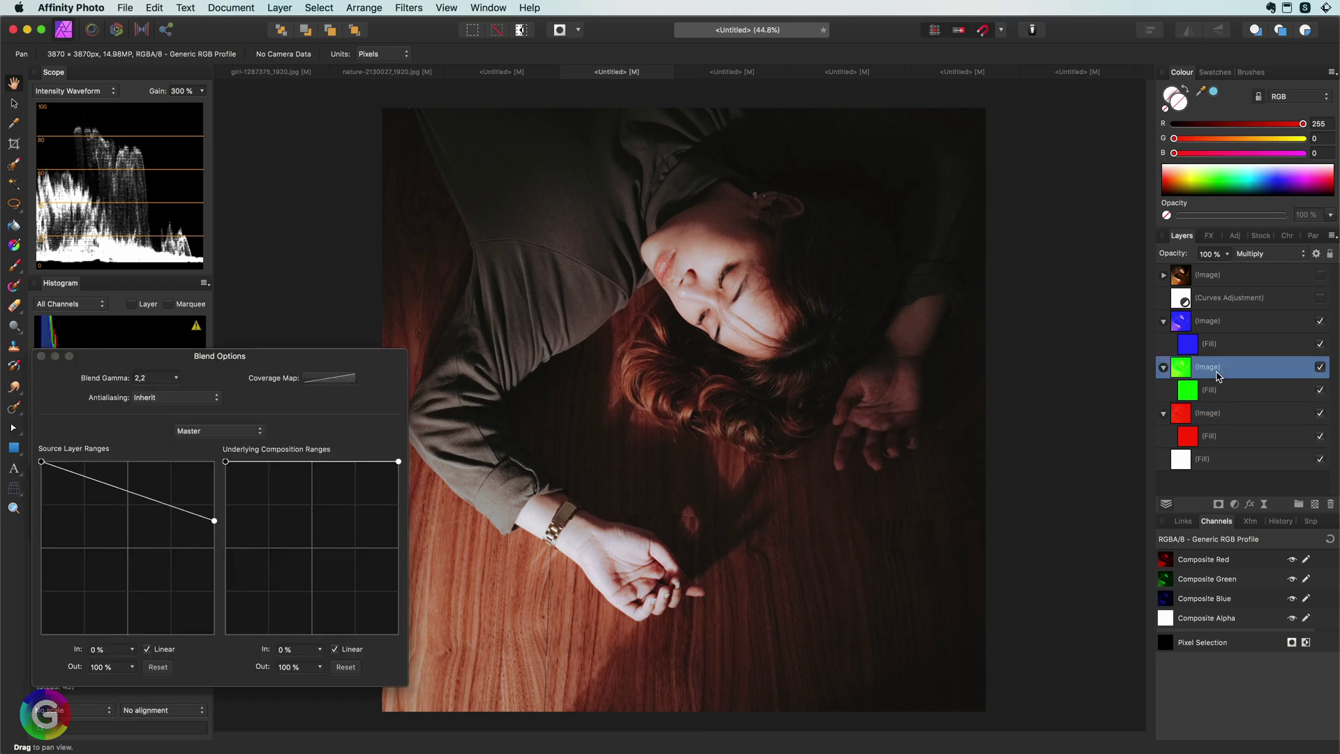
{"action": "left_click", "coordinate": [1216, 328]}
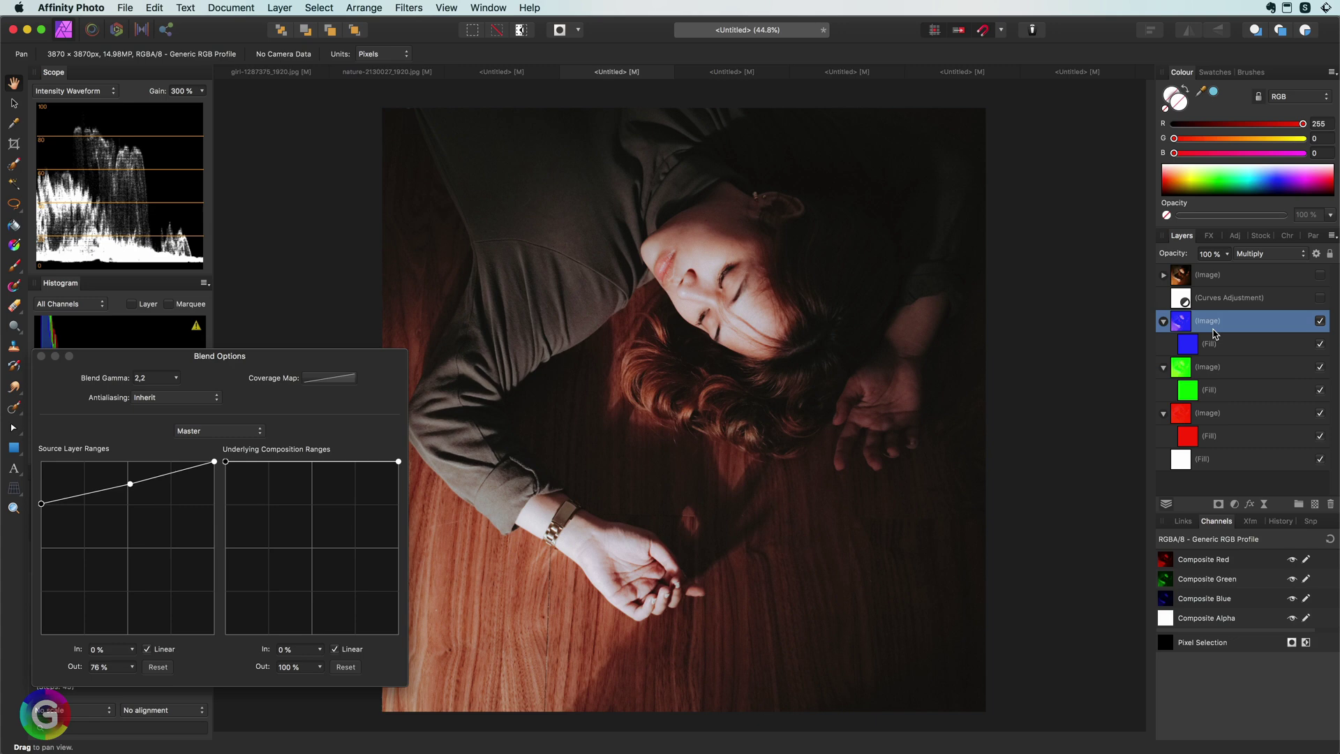
{"action": "left_click", "coordinate": [1211, 419]}
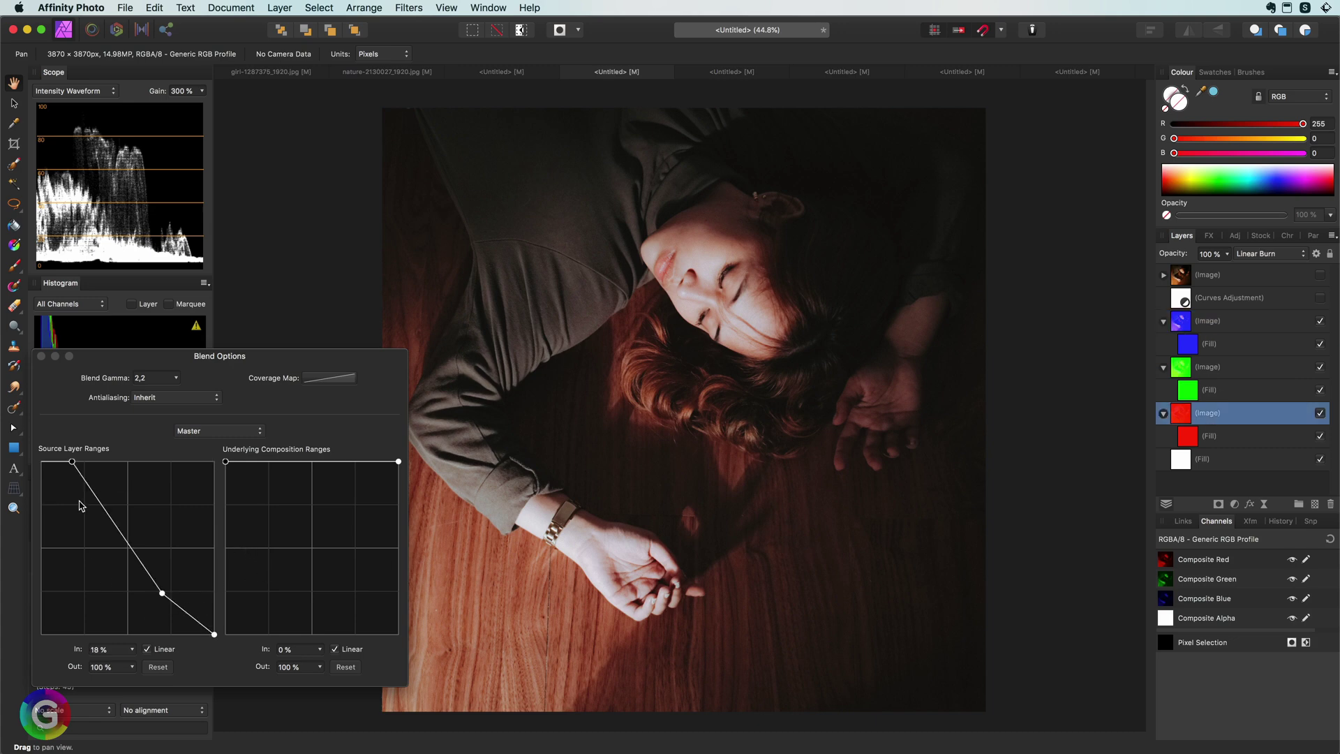
{"action": "left_click", "coordinate": [164, 598]}
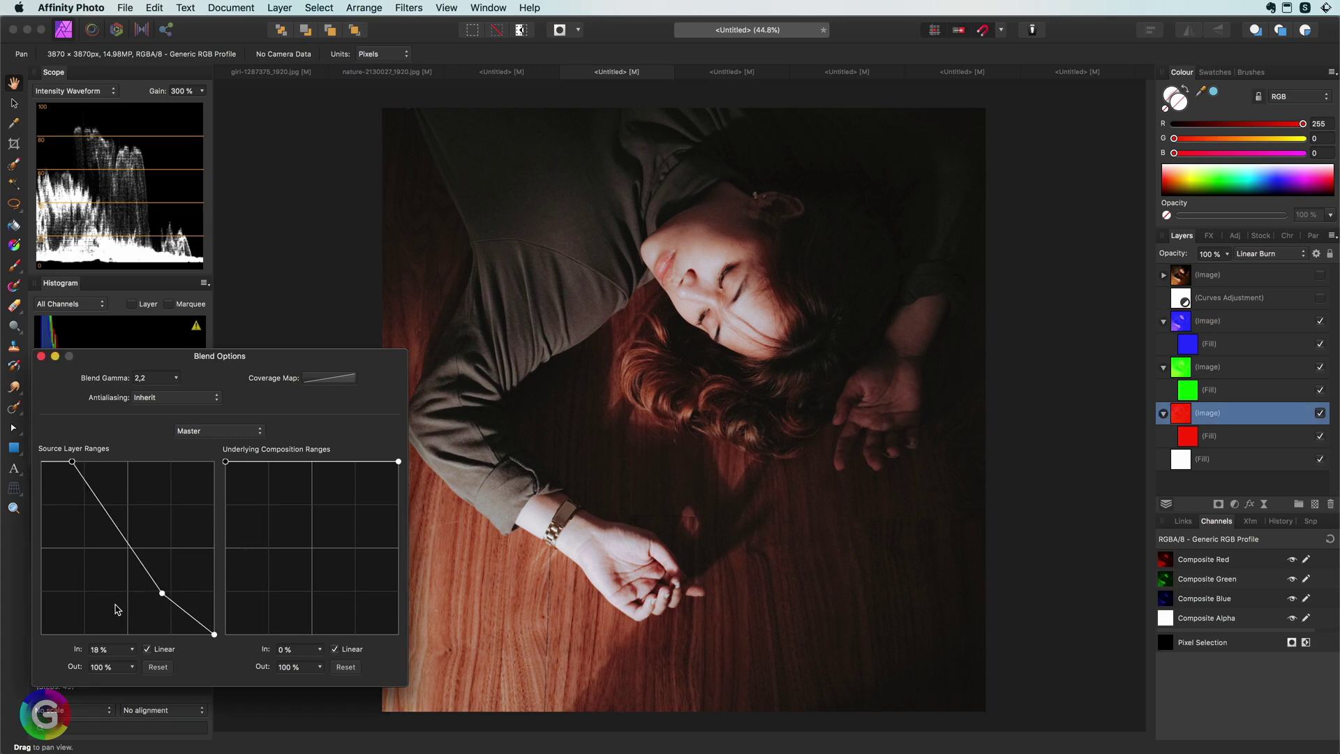
{"action": "mouse_move", "coordinate": [162, 596]}
{"action": "left_mouse_down"}
{"action": "mouse_move", "coordinate": [136, 605]}
{"action": "mouse_move", "coordinate": [150, 621]}
{"action": "mouse_move", "coordinate": [174, 595]}
{"action": "mouse_move", "coordinate": [157, 604]}
{"action": "left_mouse_up"}
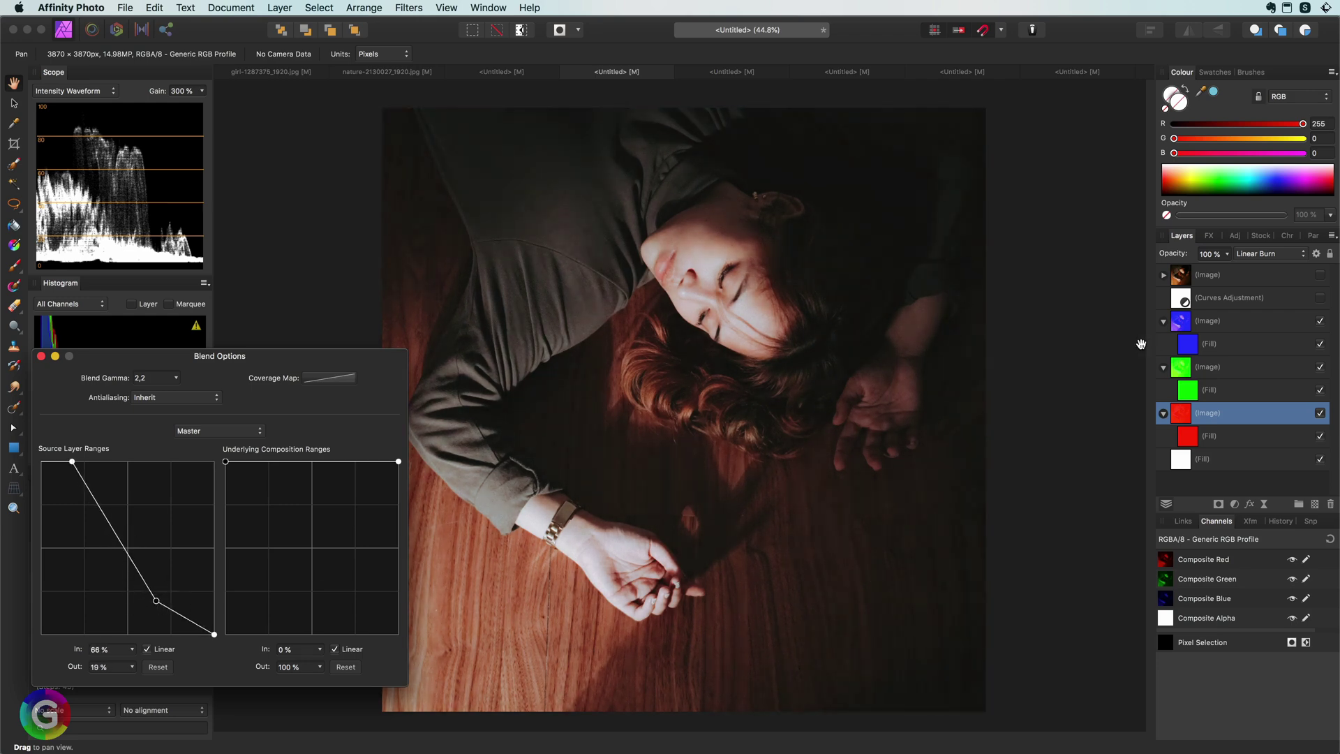
{"action": "left_click", "coordinate": [1316, 282]}
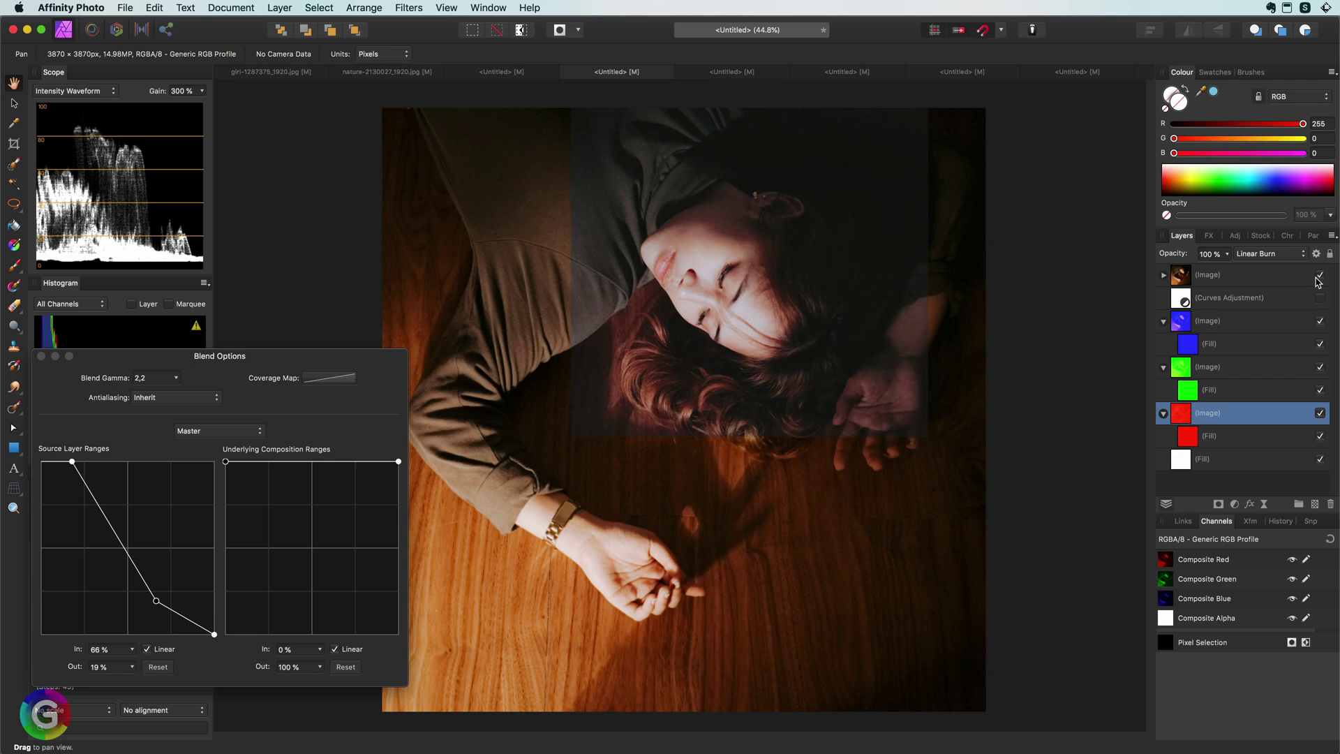
{"action": "left_click", "coordinate": [1318, 278]}
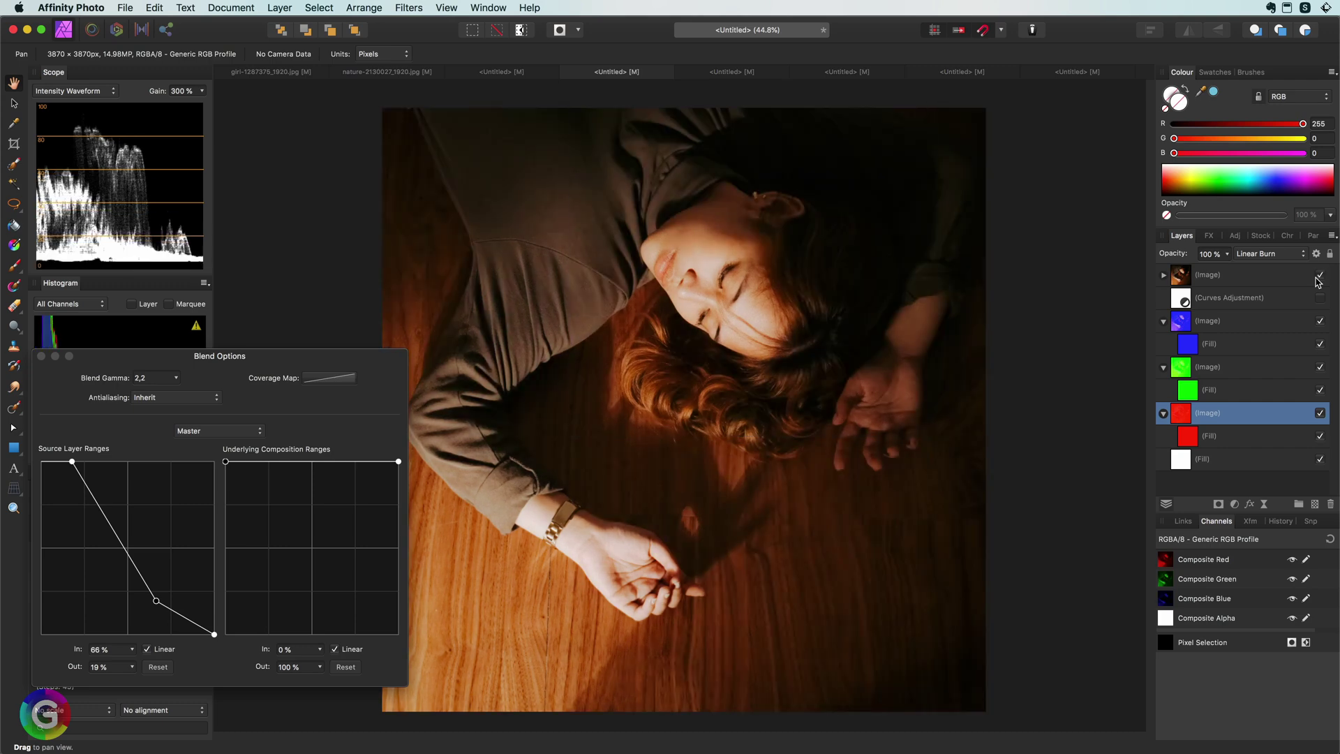
{"action": "left_click", "coordinate": [1317, 280]}
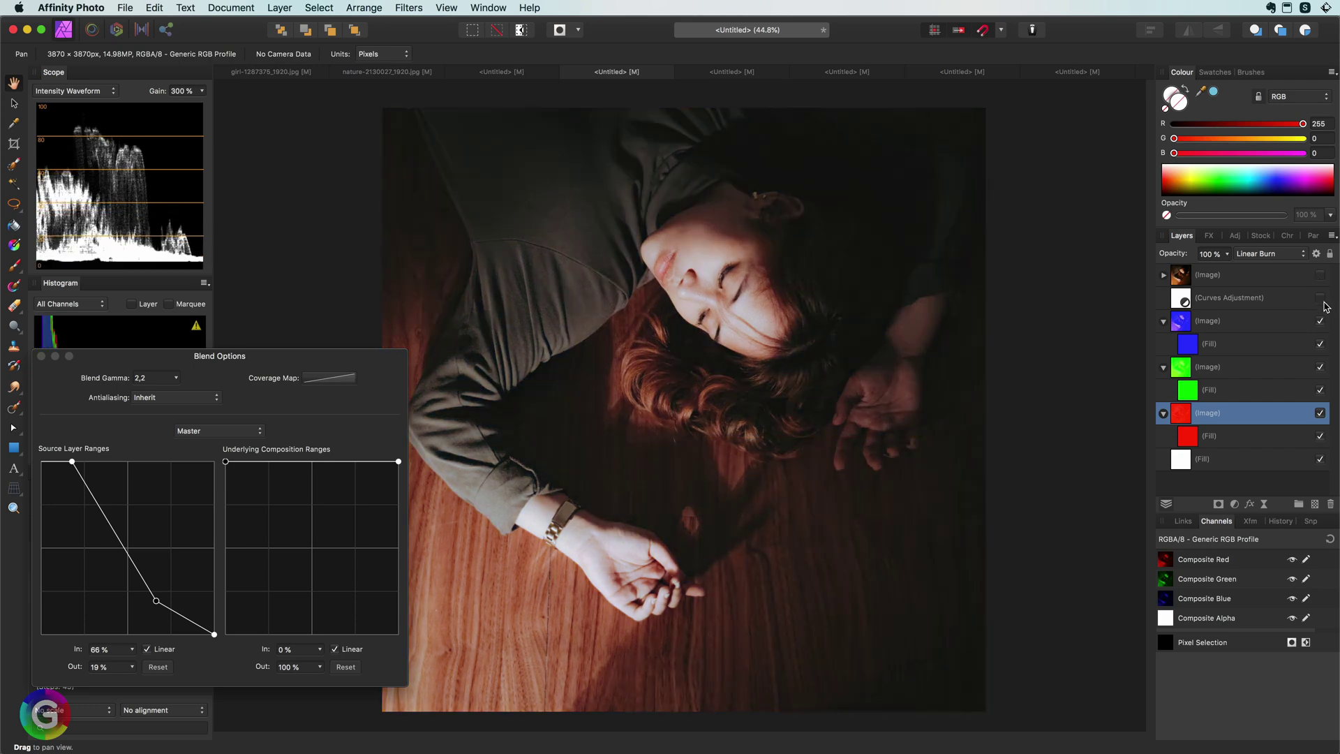
Bend the Curves adjustment's upper curve downward to darken the portrait's upper tones
{"action": "double_click", "coordinate": [1181, 299]}
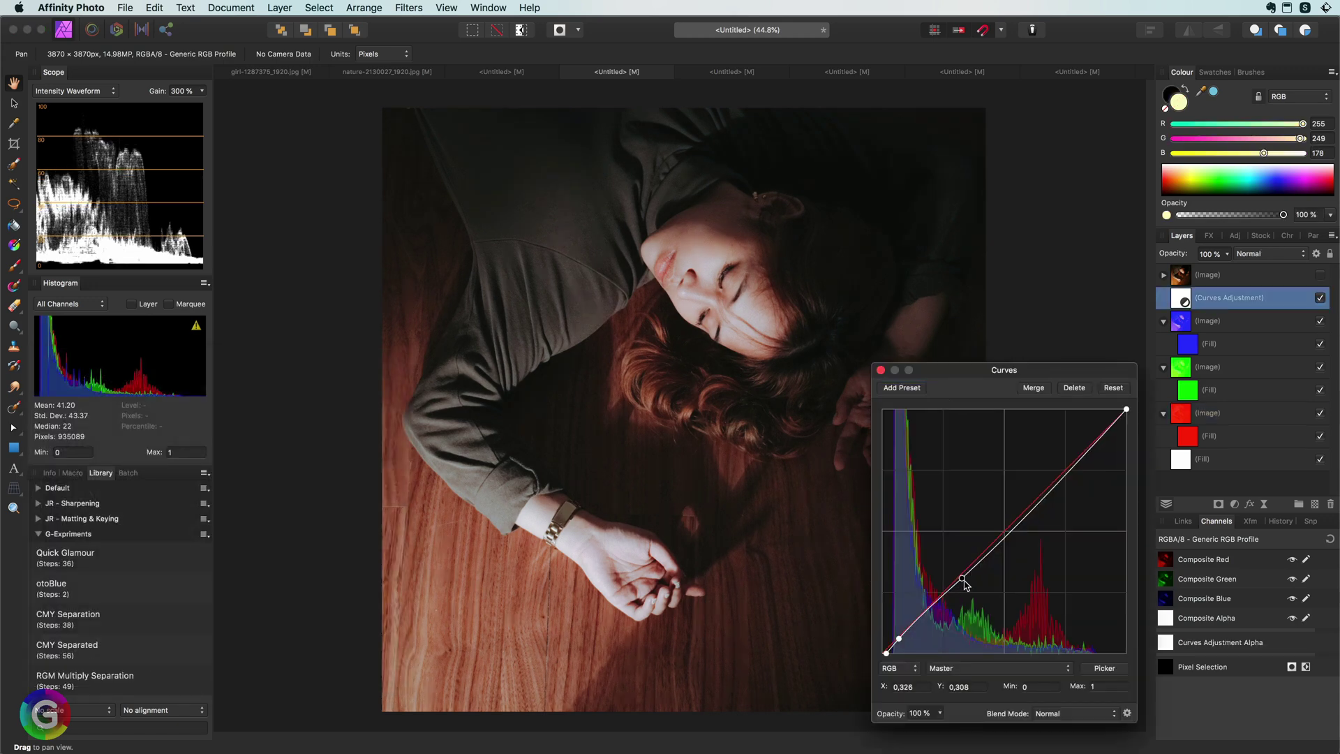
{"action": "left_click_drag", "start_coordinate": [962, 578], "coordinate": [968, 578]}
{"action": "left_click", "coordinate": [1050, 488]}
{"action": "left_click_drag", "start_coordinate": [1054, 493], "coordinate": [1090, 427]}
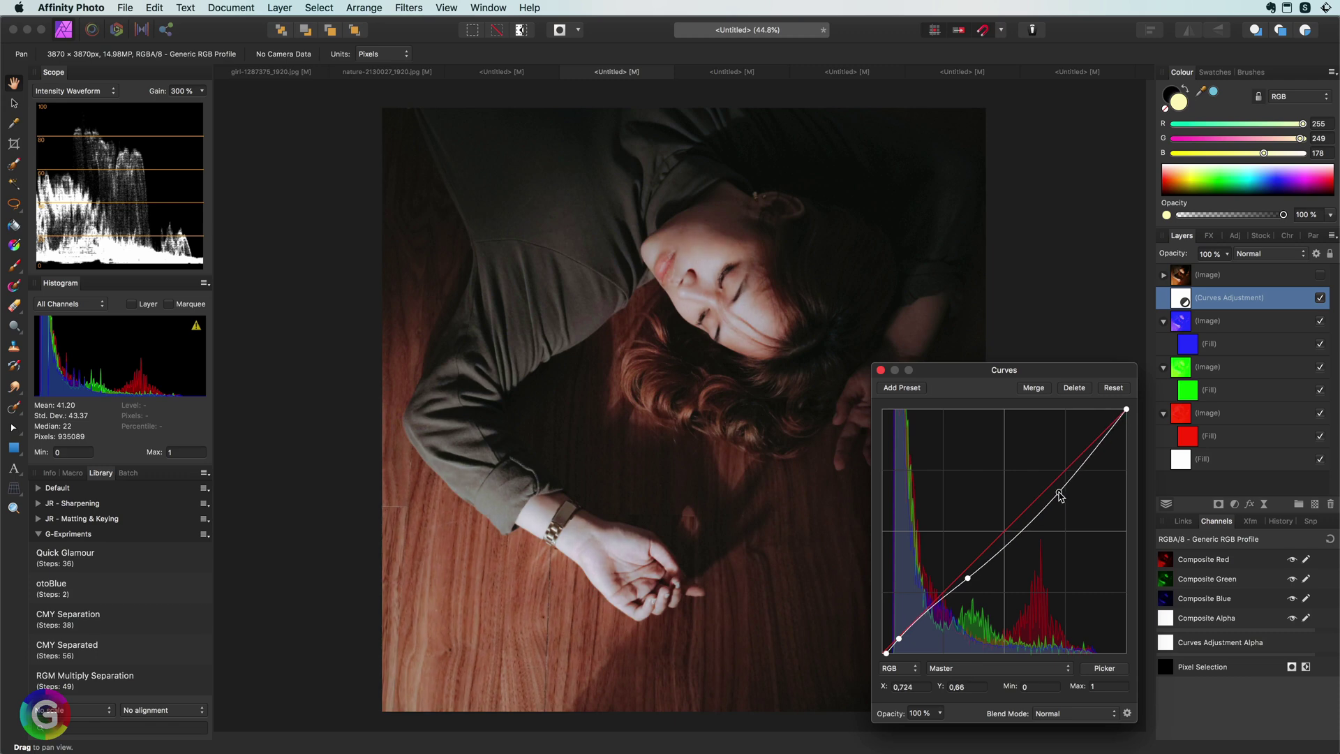
{"action": "left_click", "coordinate": [880, 370]}
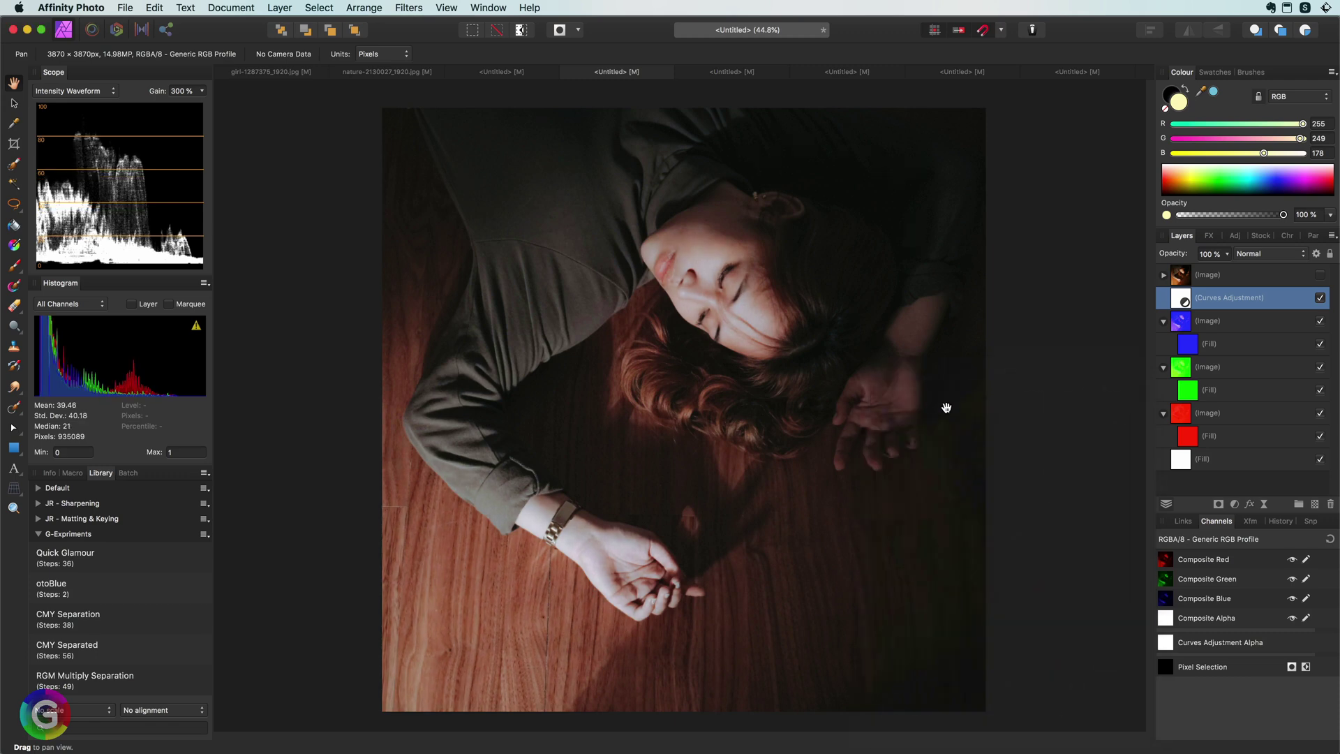
Add a Levels adjustment with Black 5%, White 83%, Output Black 5% and Output White 79%
{"action": "left_click", "coordinate": [1234, 504]}
{"action": "left_click", "coordinate": [1250, 517]}
{"action": "left_click_drag", "start_coordinate": [885, 571], "coordinate": [888, 571]}
{"action": "left_click_drag", "start_coordinate": [884, 657], "coordinate": [900, 659]}
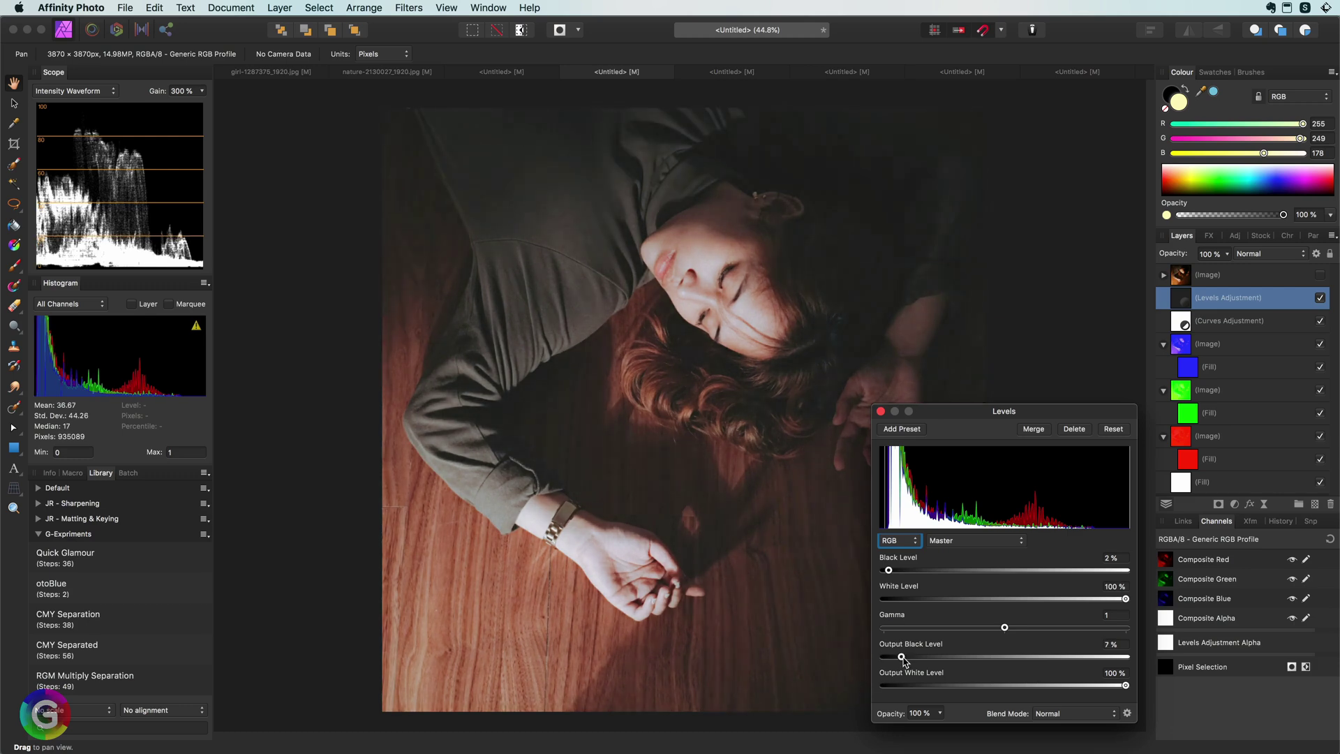
{"action": "left_click_drag", "start_coordinate": [1126, 598], "coordinate": [1088, 608]}
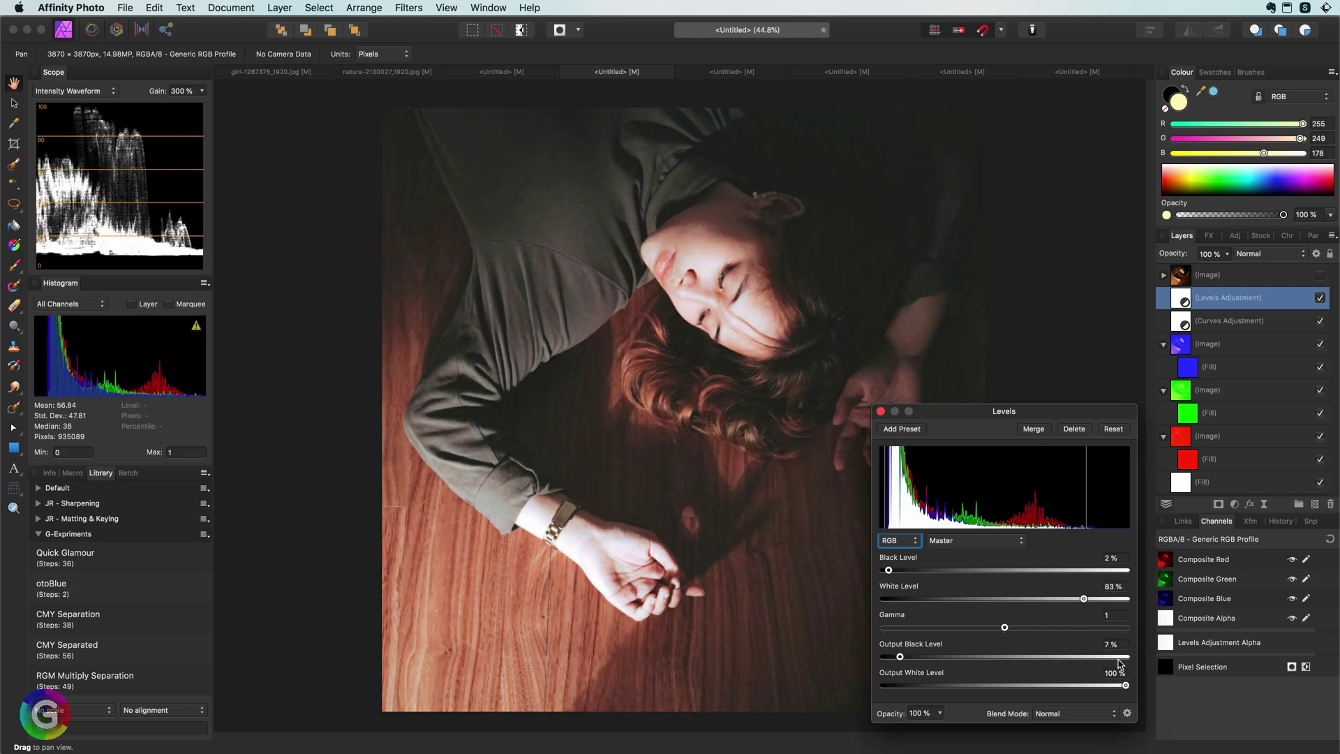
{"action": "left_click_drag", "start_coordinate": [1126, 684], "coordinate": [1075, 685]}
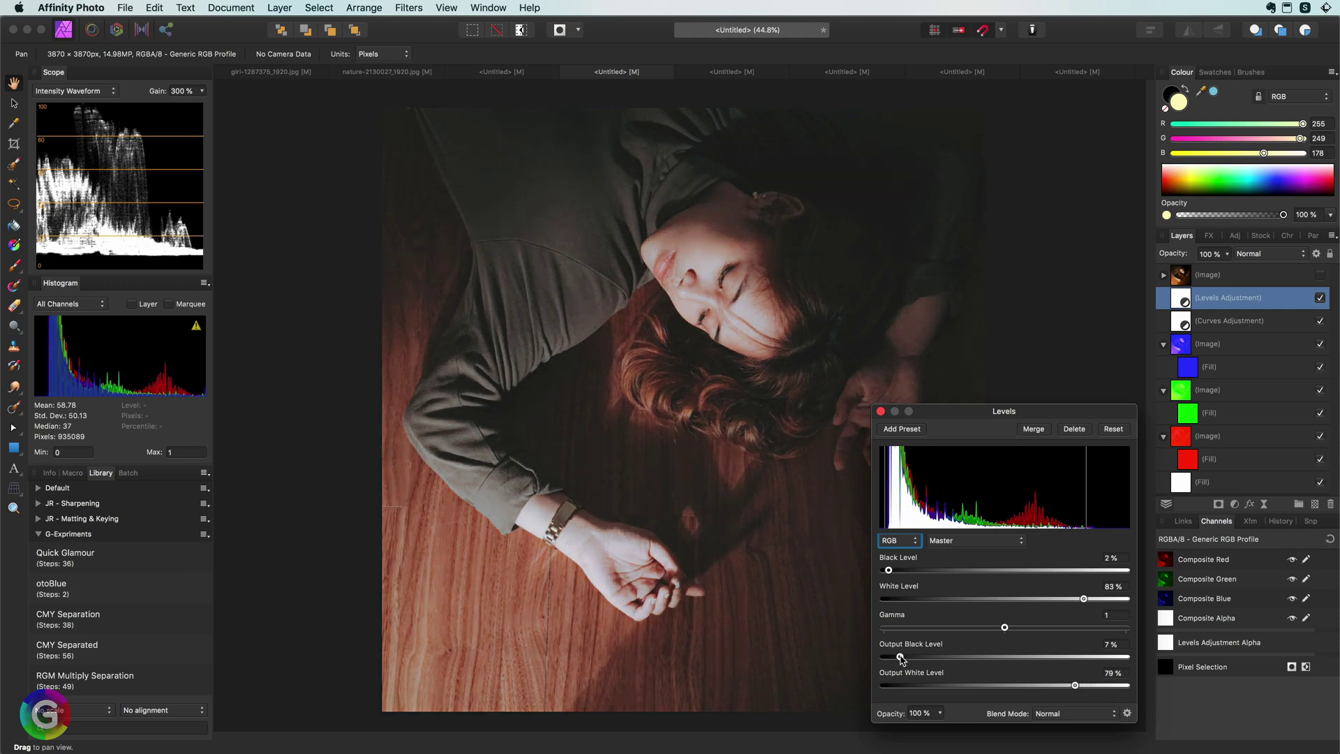
{"action": "left_click_drag", "start_coordinate": [902, 660], "coordinate": [898, 661]}
{"action": "left_click_drag", "start_coordinate": [889, 571], "coordinate": [899, 570]}
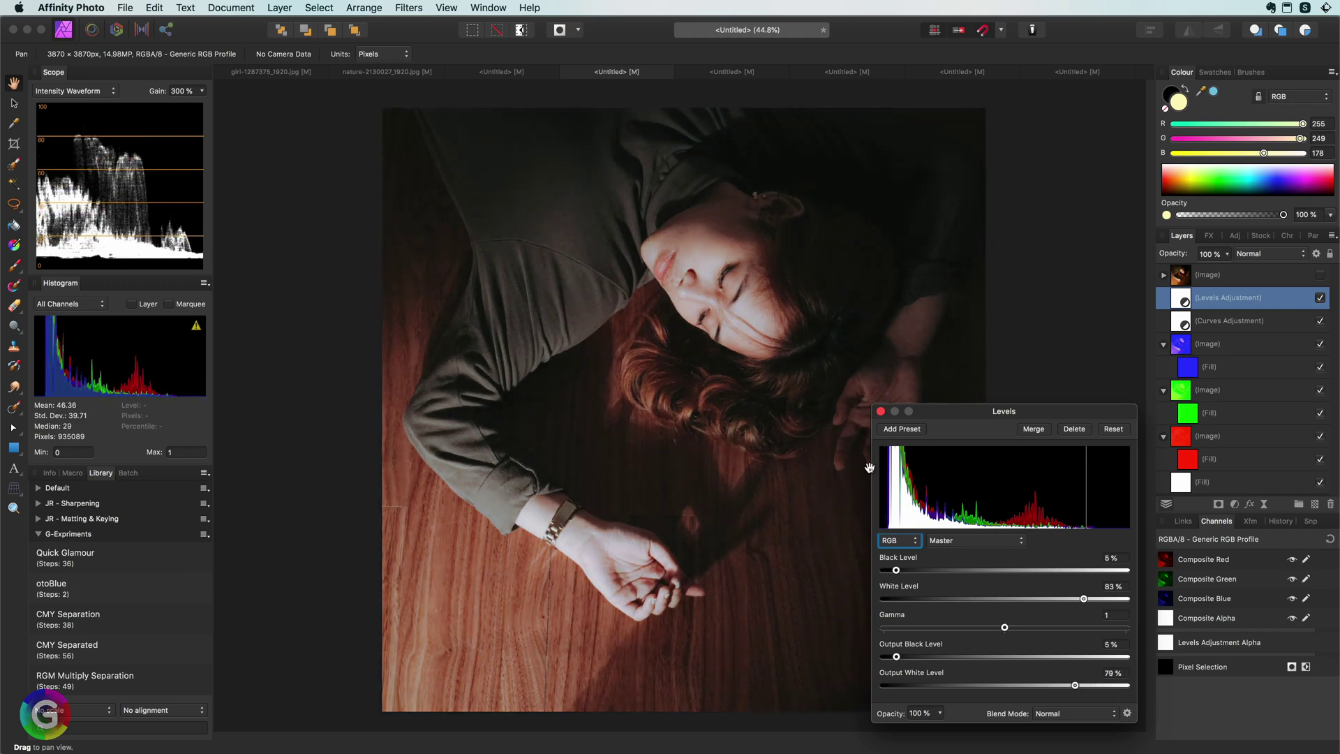
{"action": "left_click", "coordinate": [881, 411]}
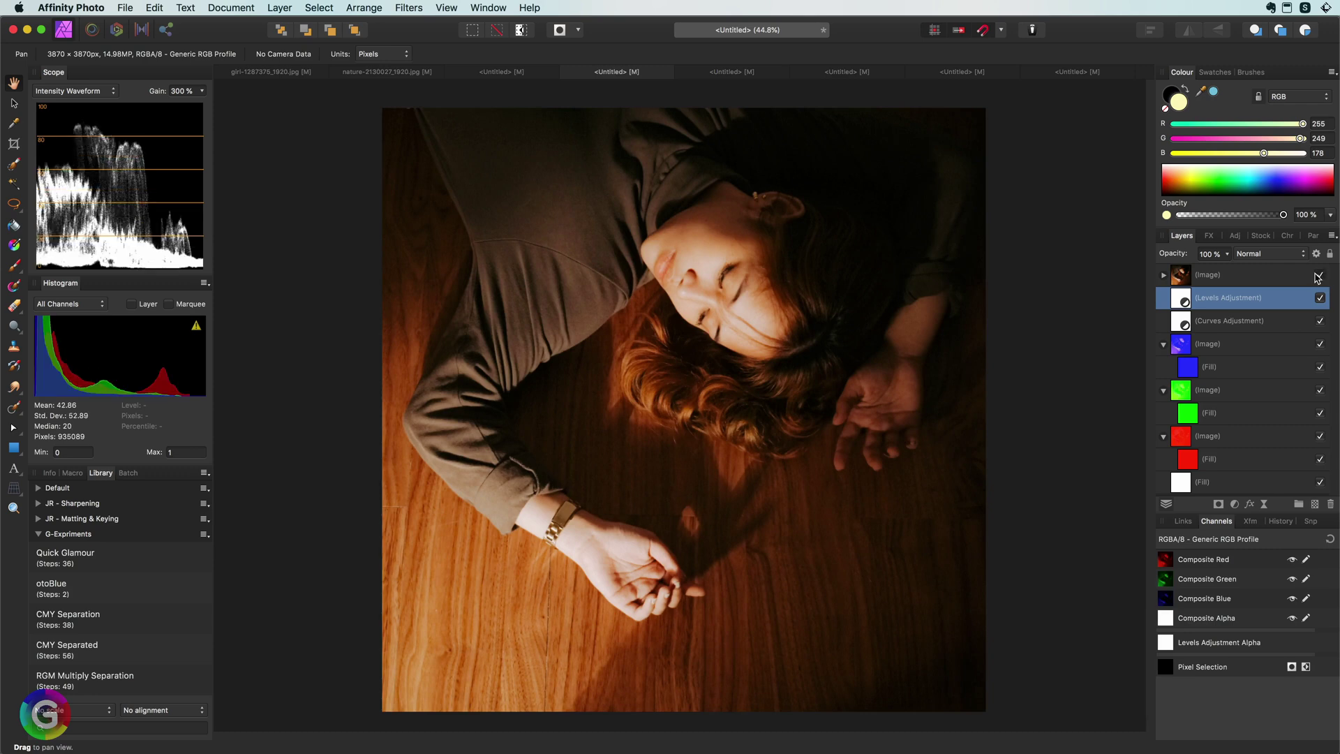
{"action": "left_click", "coordinate": [1318, 278]}
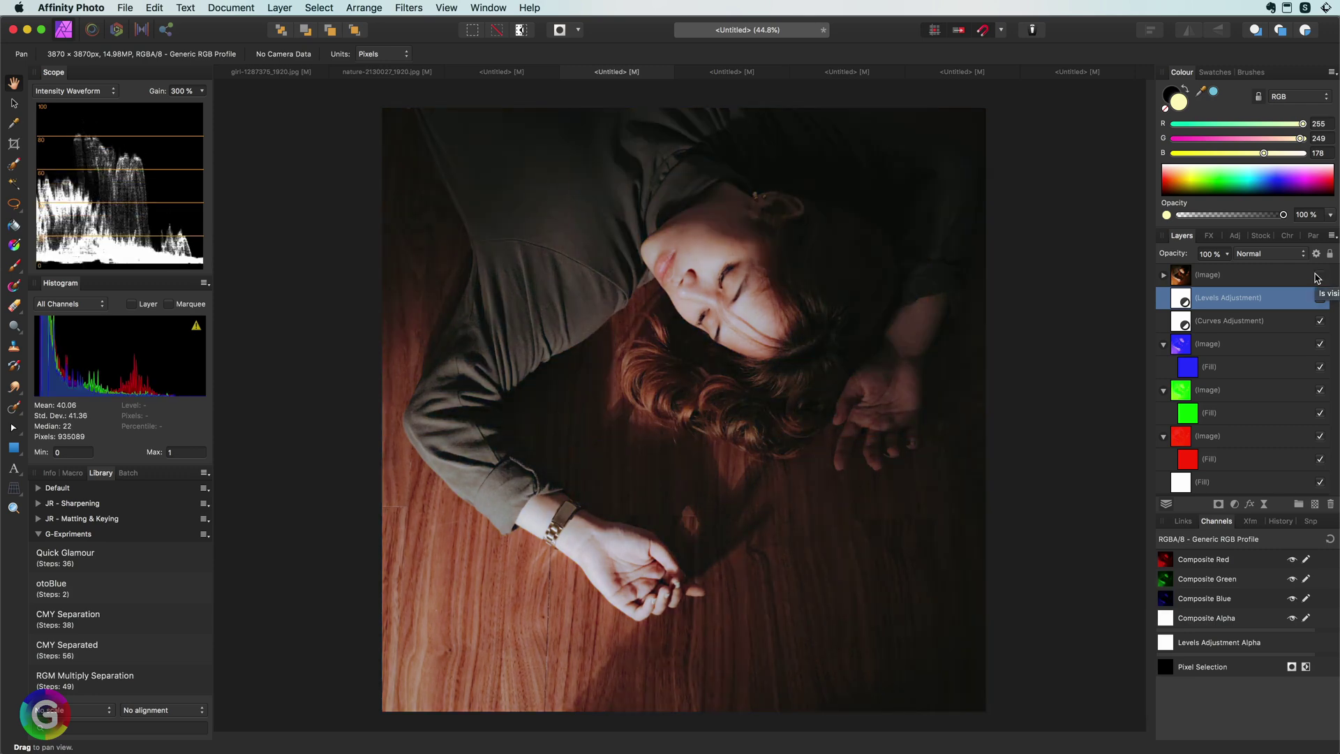